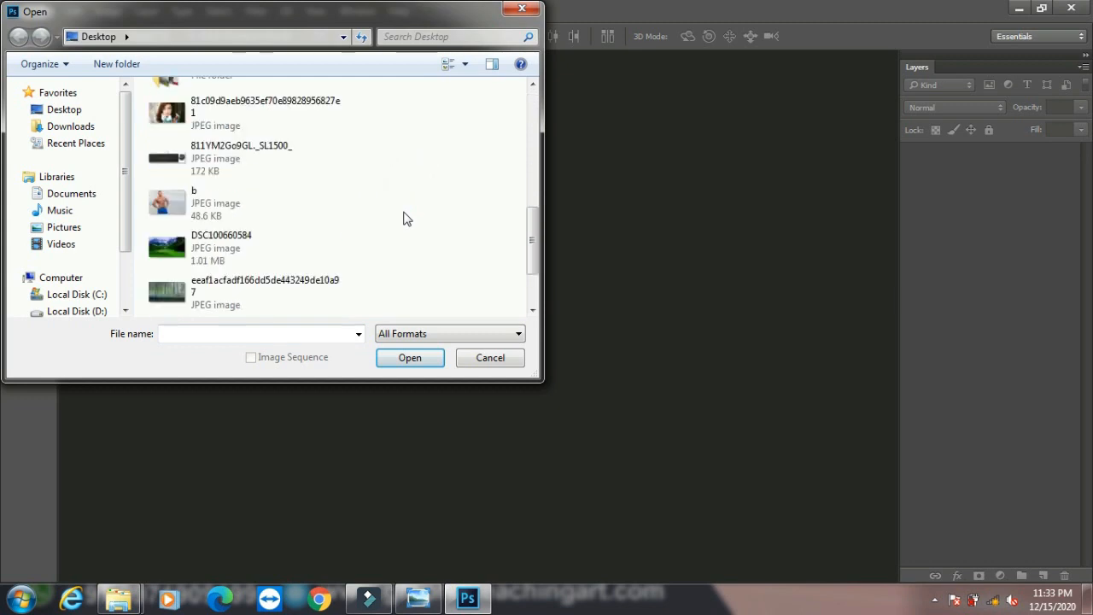
left_click(215, 101)
left_click(409, 357)
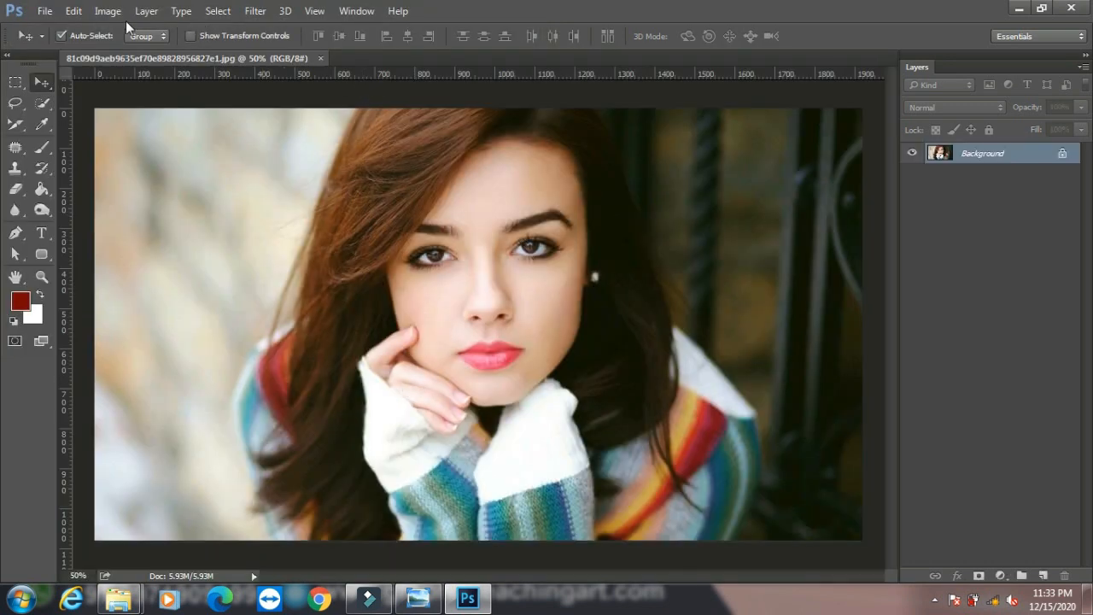
left_click(47, 11)
mouse_move(194, 363)
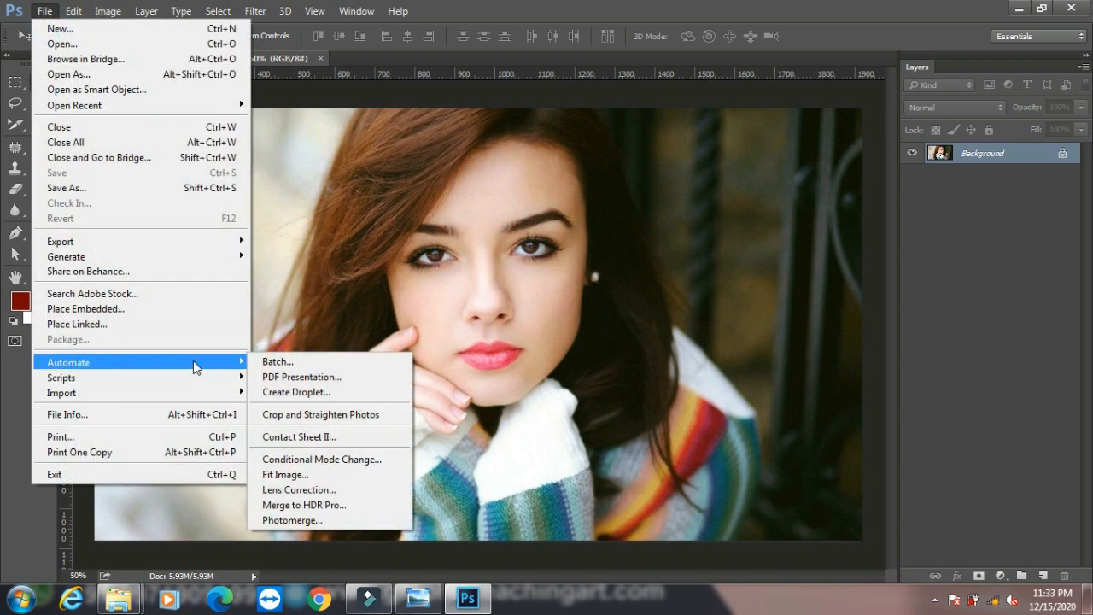
mouse_move(99, 15)
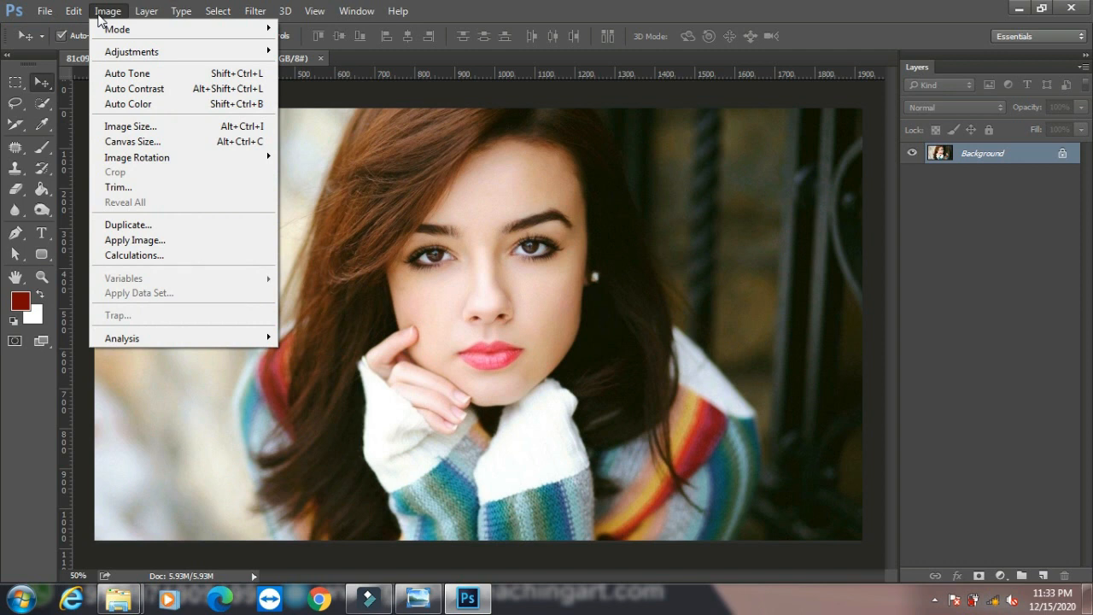
mouse_move(132, 31)
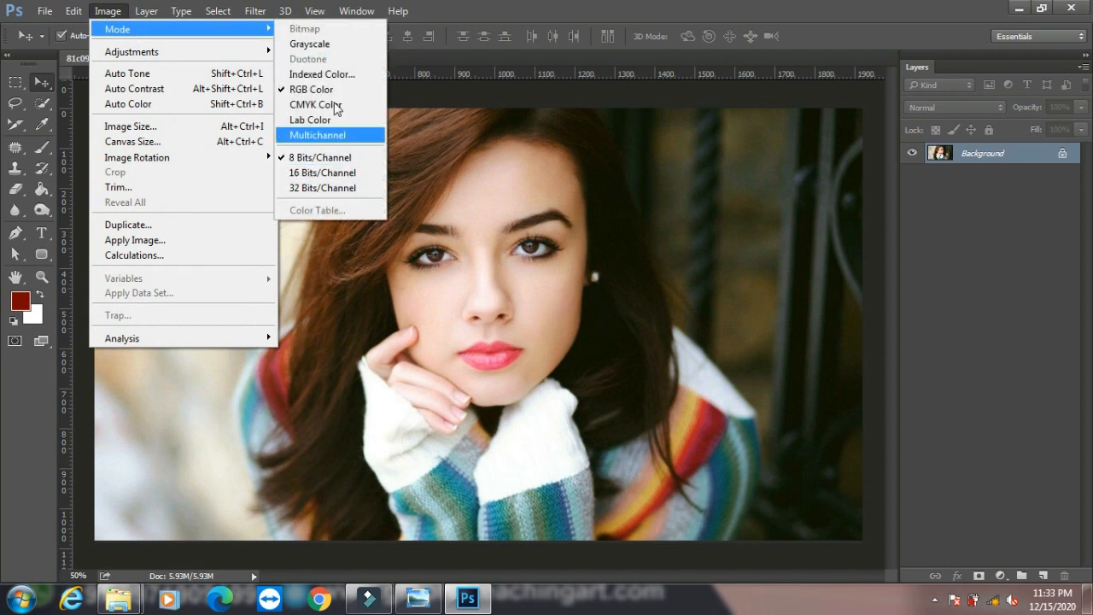
- View the custom proof condition settings and close them without applying anything
mouse_move(314, 12)
mouse_move(314, 36)
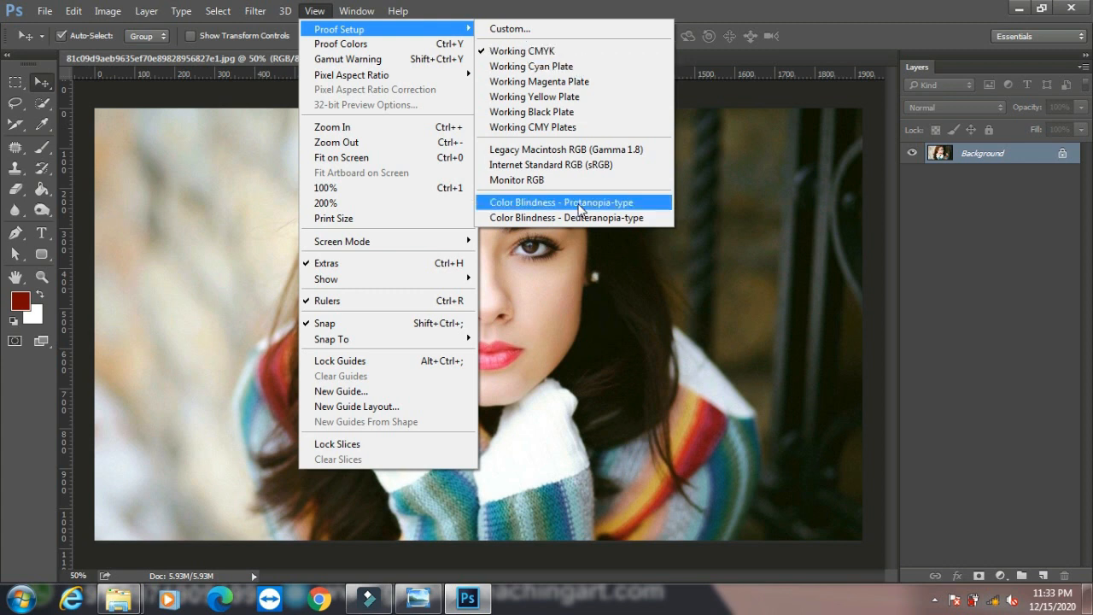
left_click(560, 31)
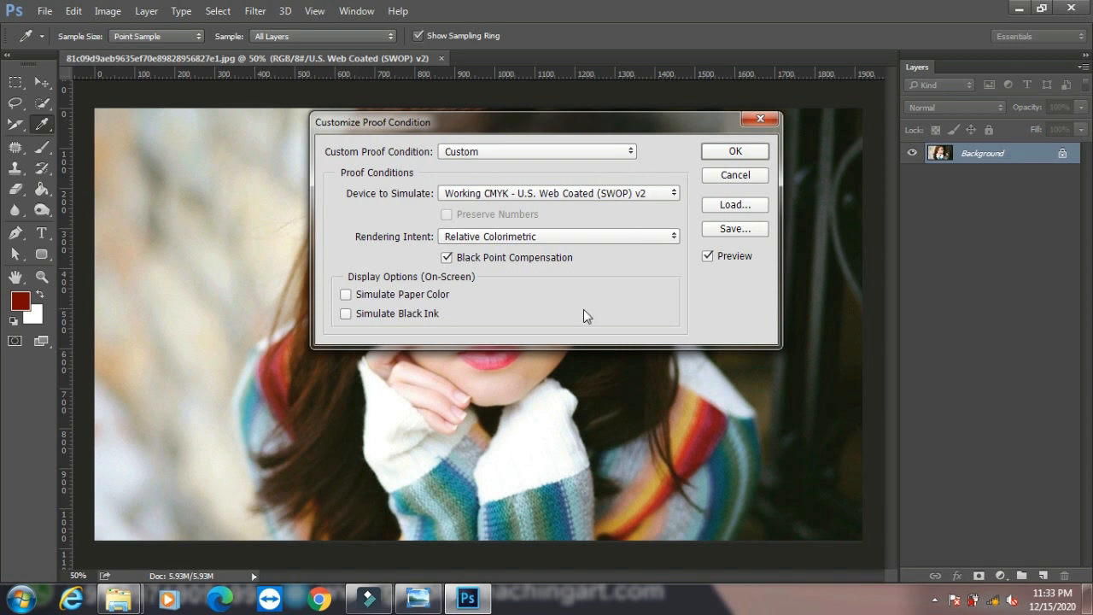
left_click(715, 176)
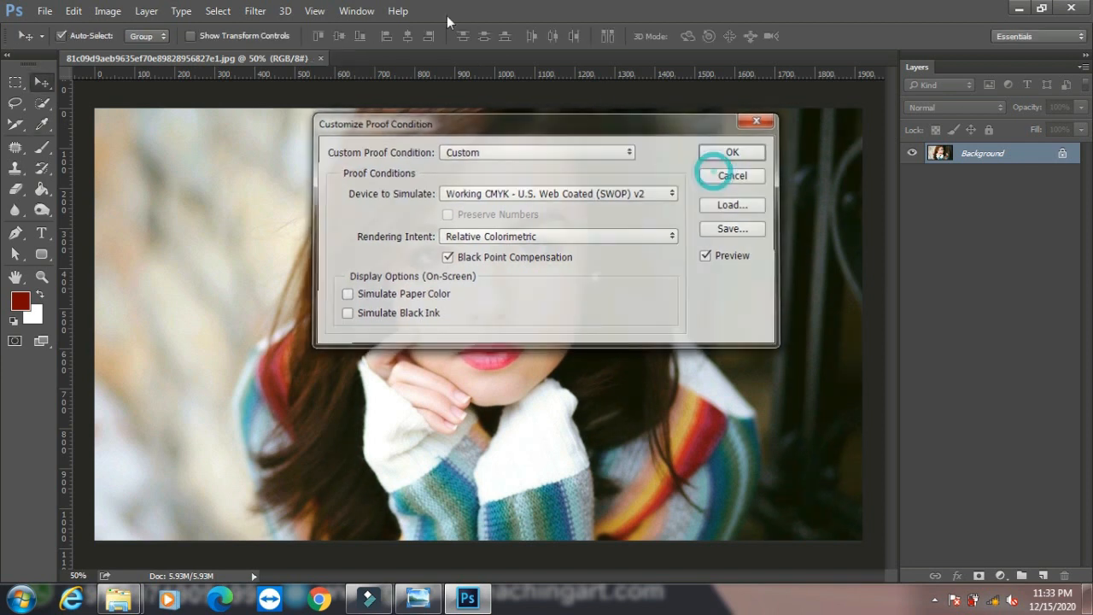
- Preview the portrait with the Working Cyan Plate proof setup, followed by Working Magenta Plate
left_click(314, 10)
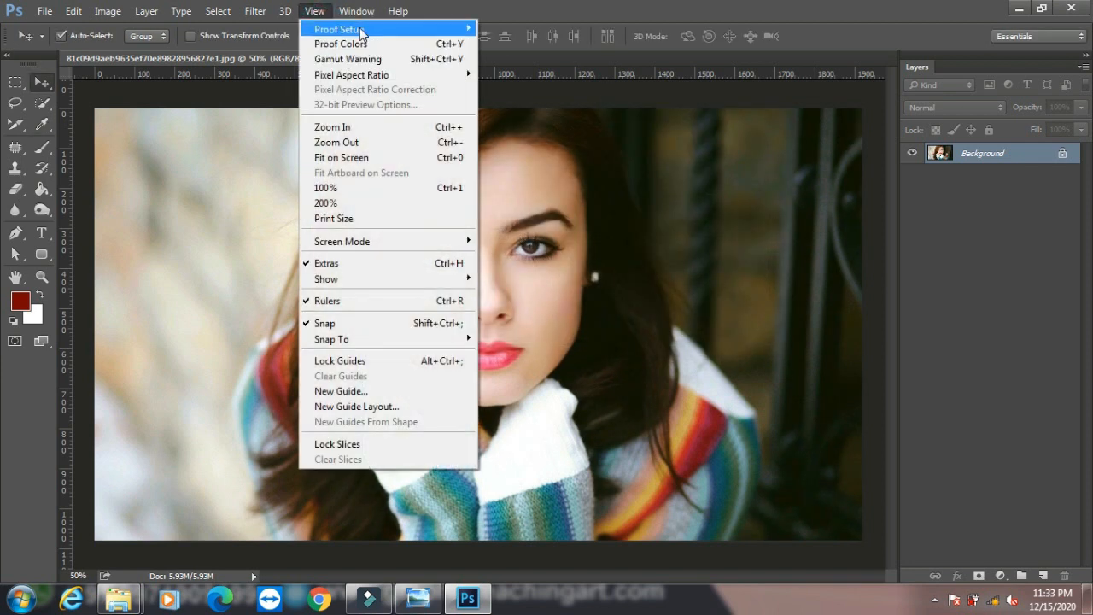
mouse_move(363, 31)
left_click(527, 66)
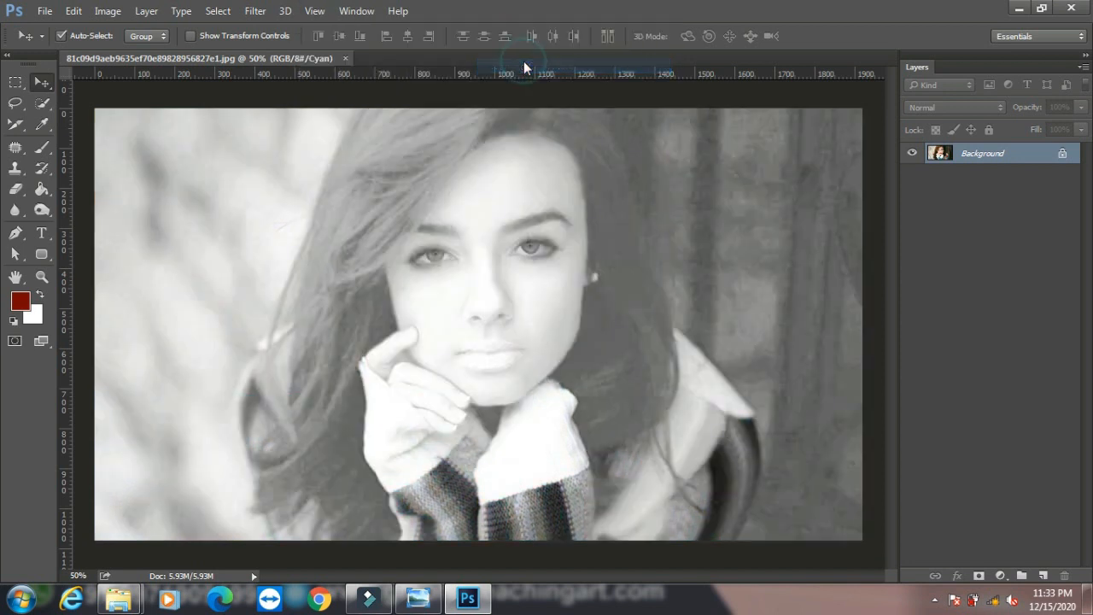
left_click(286, 11)
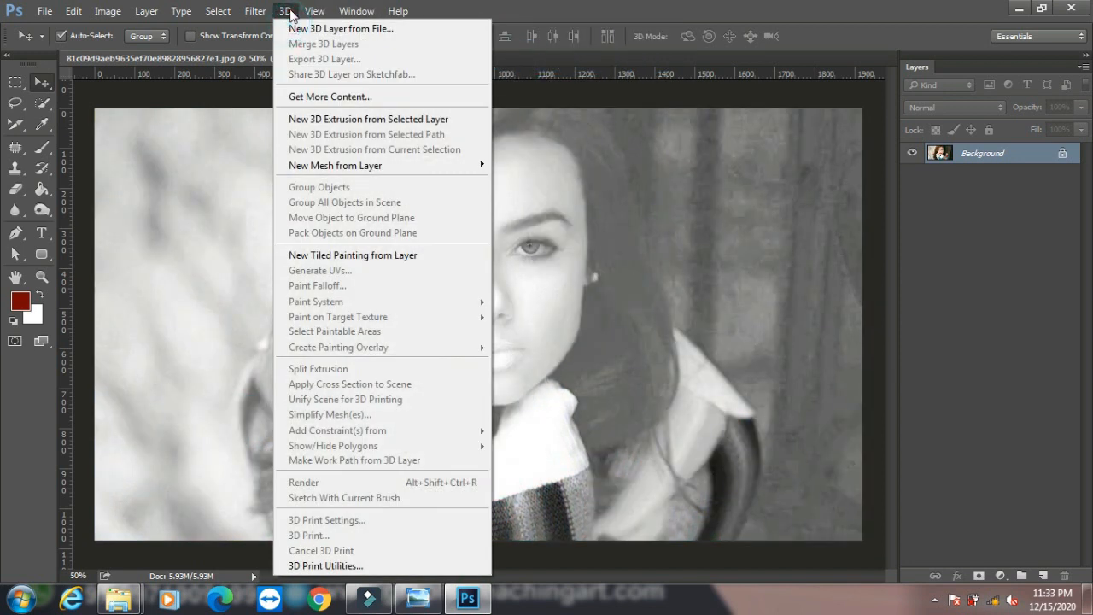
mouse_move(358, 30)
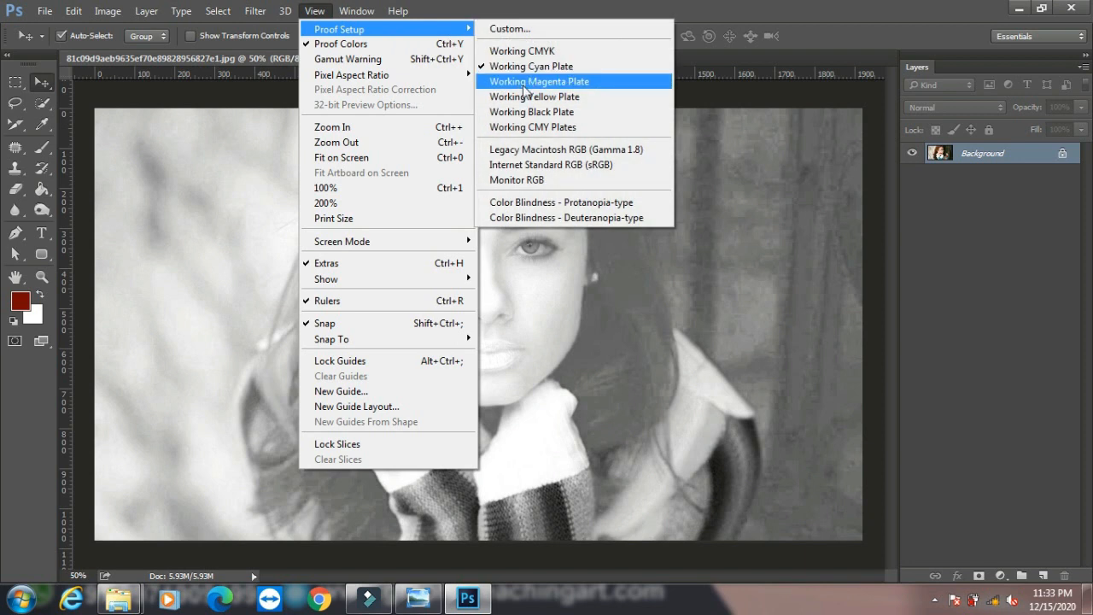
left_click(523, 82)
- Preview the portrait with the Working Yellow Plate proof setup, followed by Working Black Plate
left_click(314, 11)
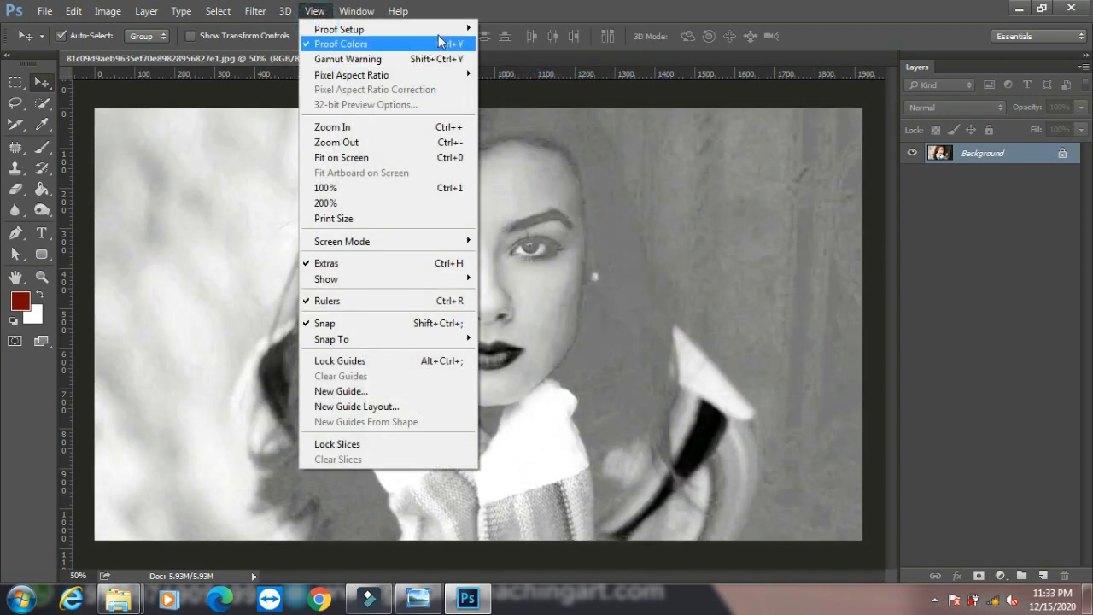
mouse_move(359, 30)
left_click(530, 98)
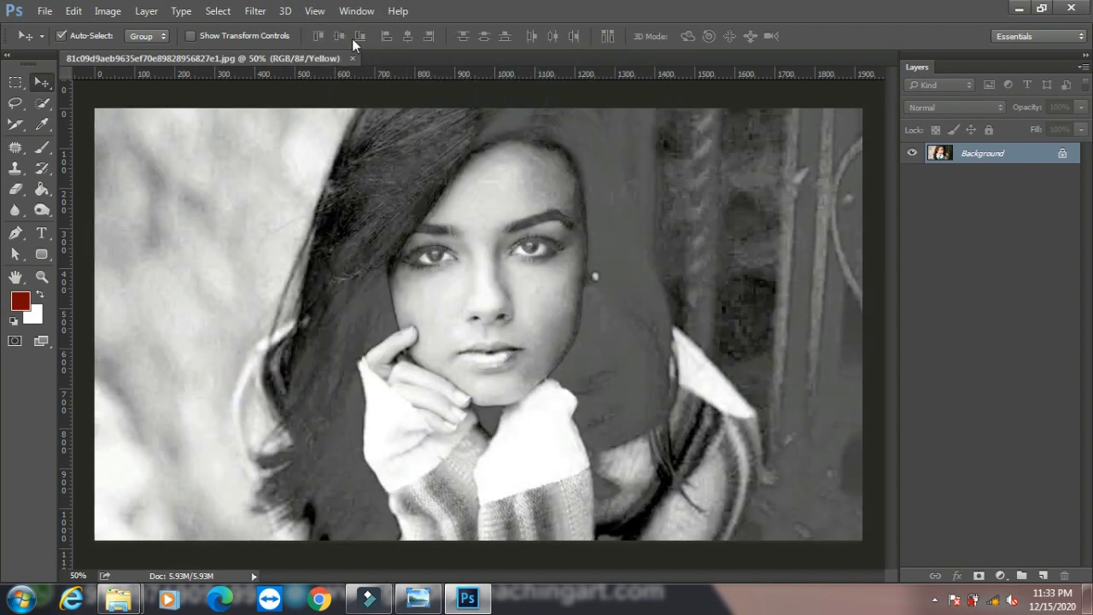
left_click(313, 12)
mouse_move(361, 31)
left_click(531, 111)
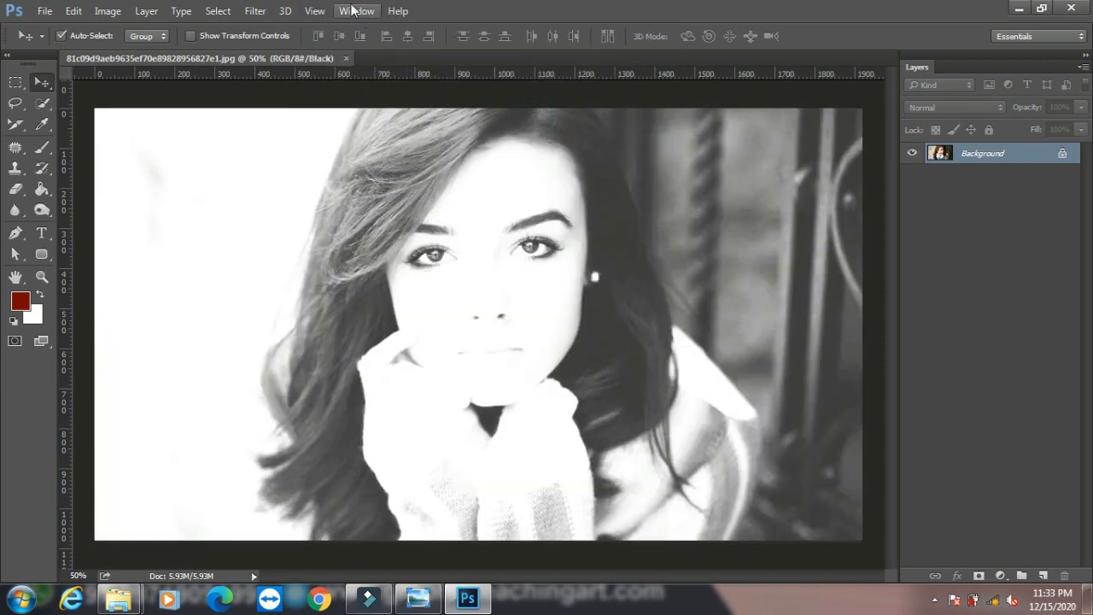
- Preview the portrait with Working CMY Plates and set the proof setup to Working CMYK
left_click(314, 11)
mouse_move(394, 32)
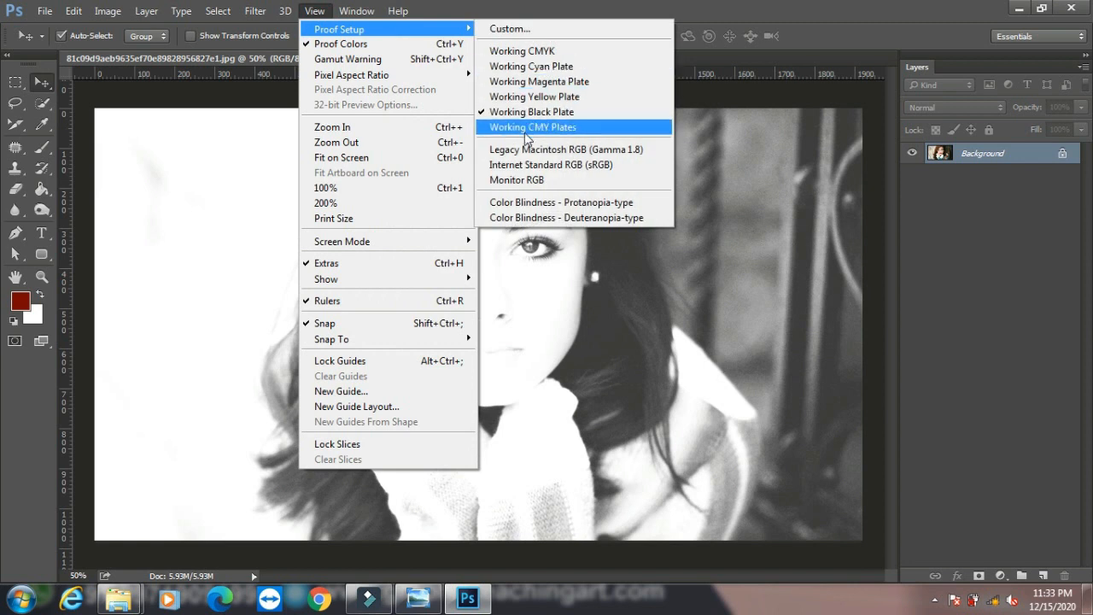
left_click(523, 128)
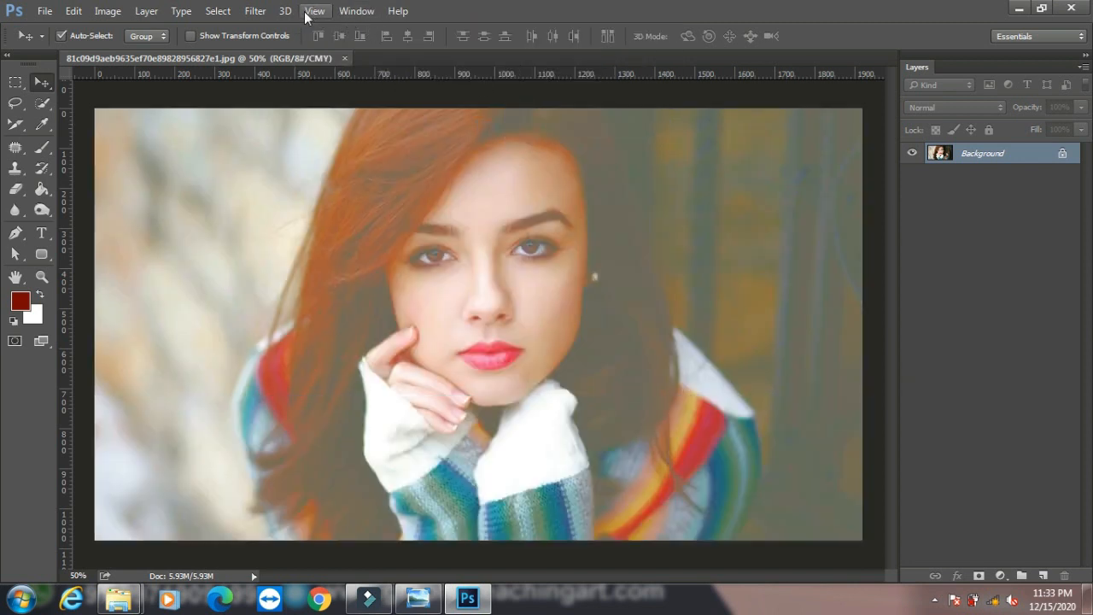
left_click(312, 11)
mouse_move(363, 31)
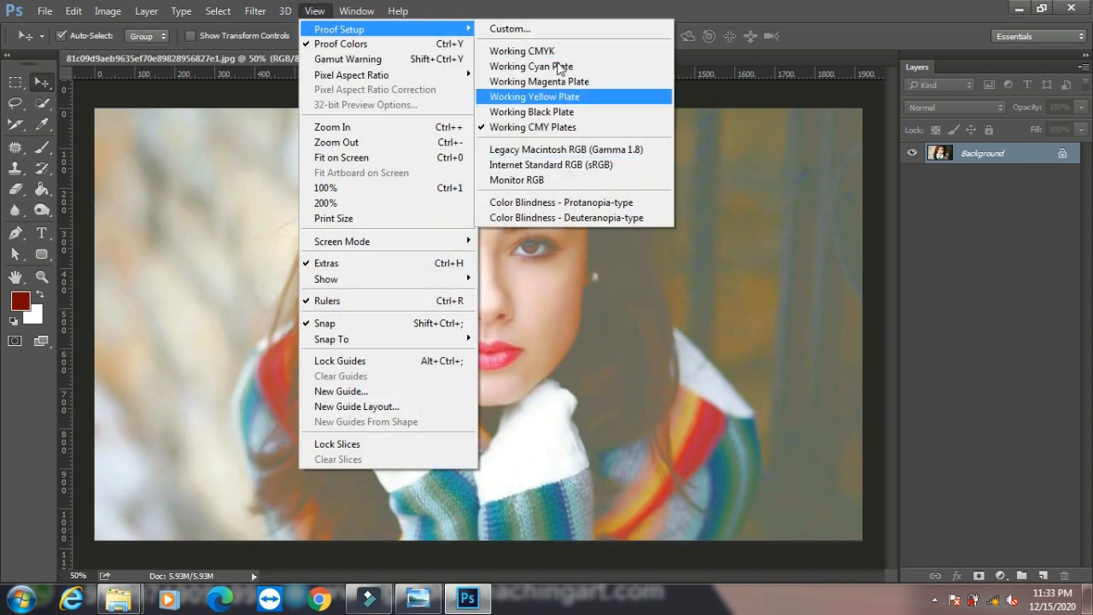
left_click(568, 54)
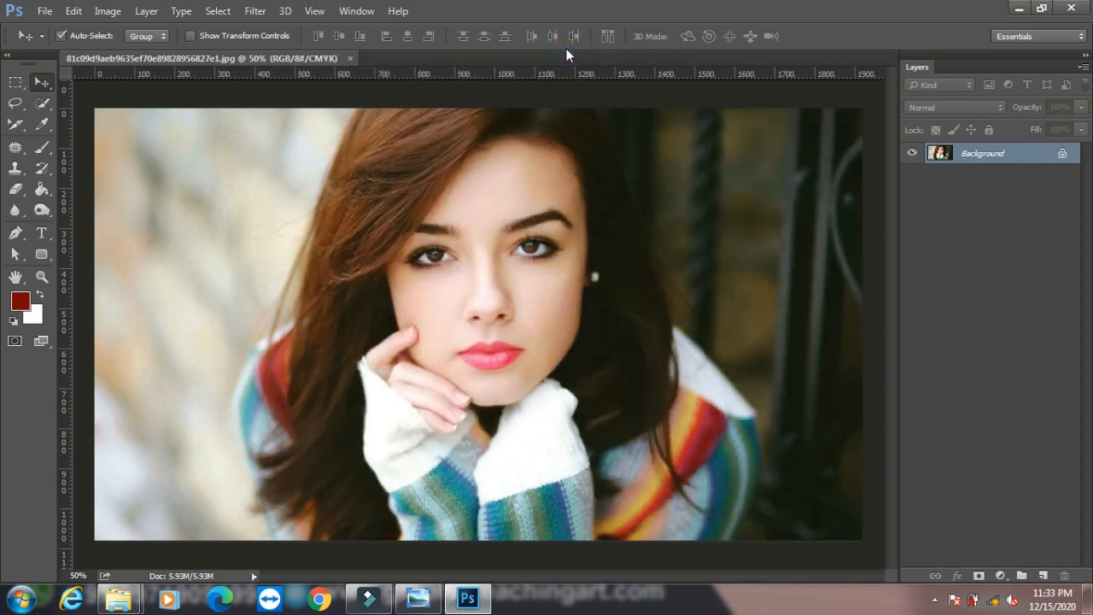
- Turn Proof Colors off and on again to compare the portrait with and without the CMYK proof
left_click(315, 12)
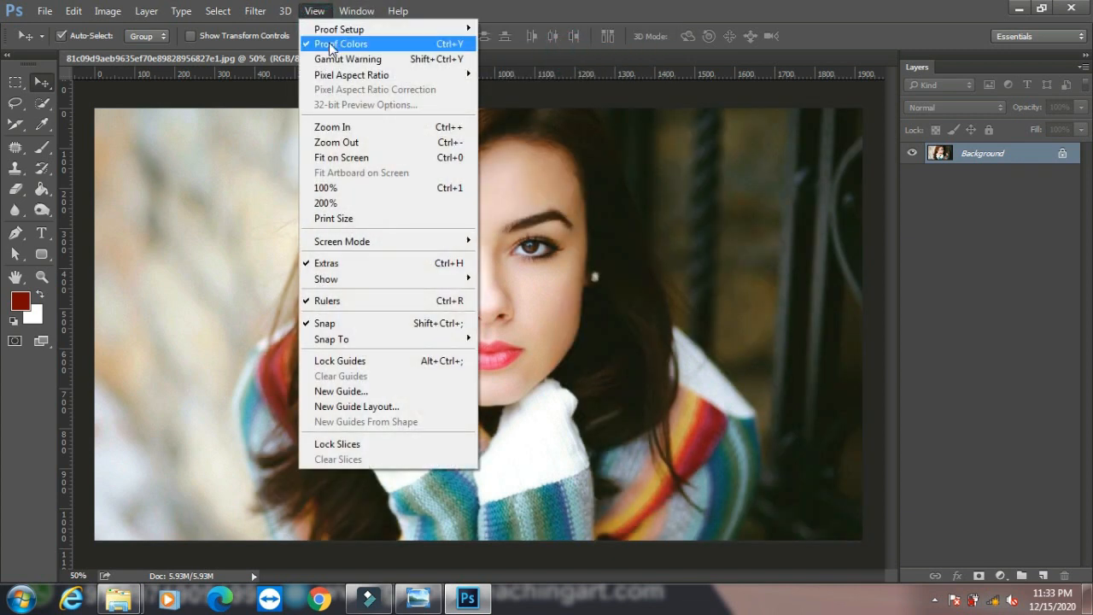
mouse_move(350, 32)
left_click(358, 44)
left_click(315, 11)
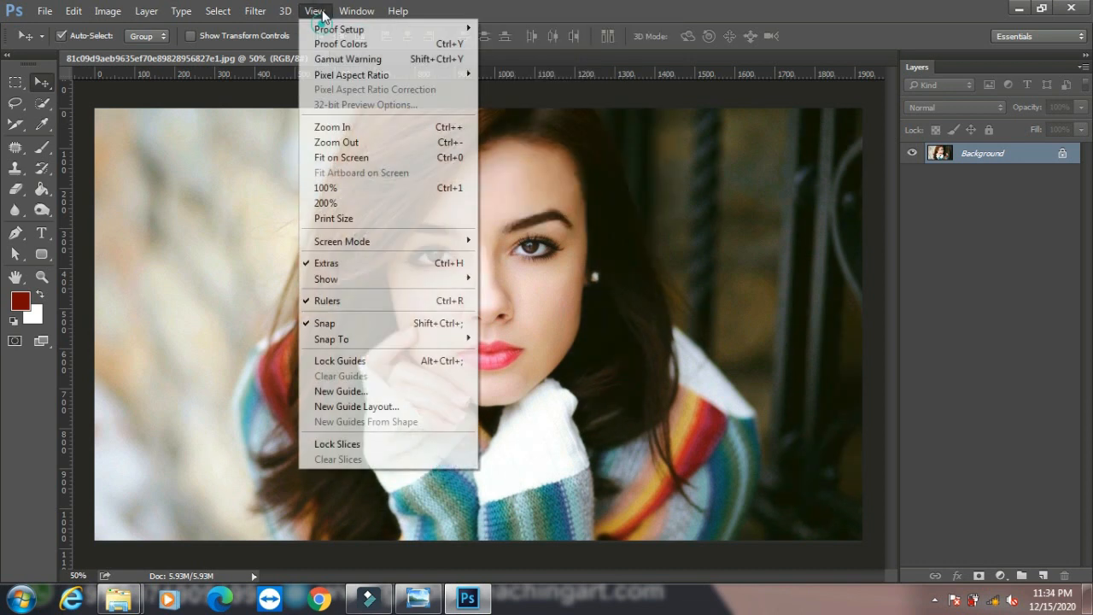
left_click(329, 44)
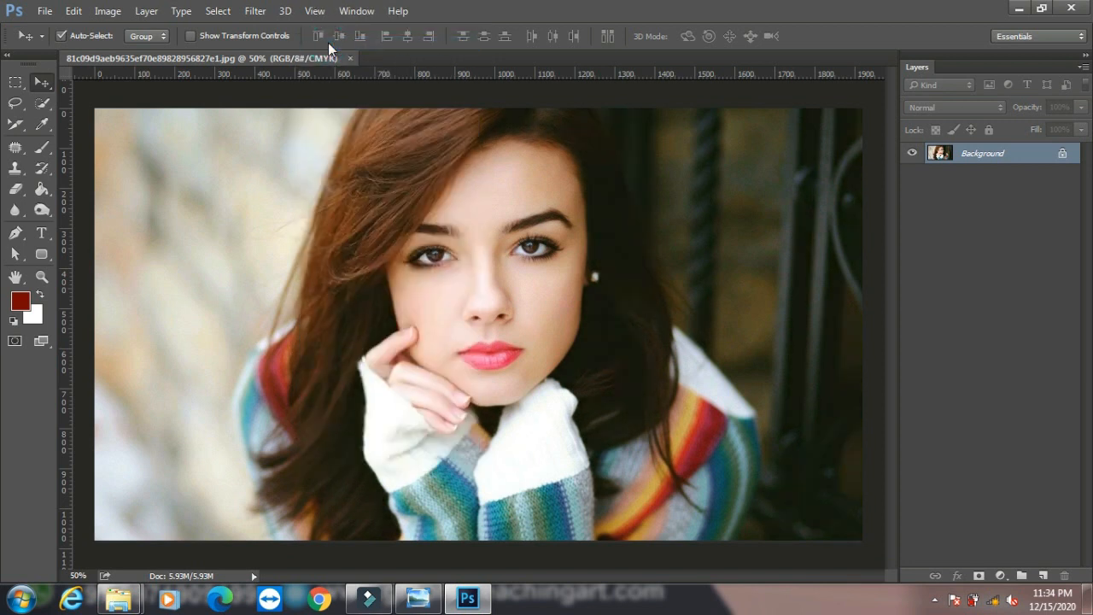
- Turn Gamut Warning on for the portrait and switch it off again
left_click(319, 12)
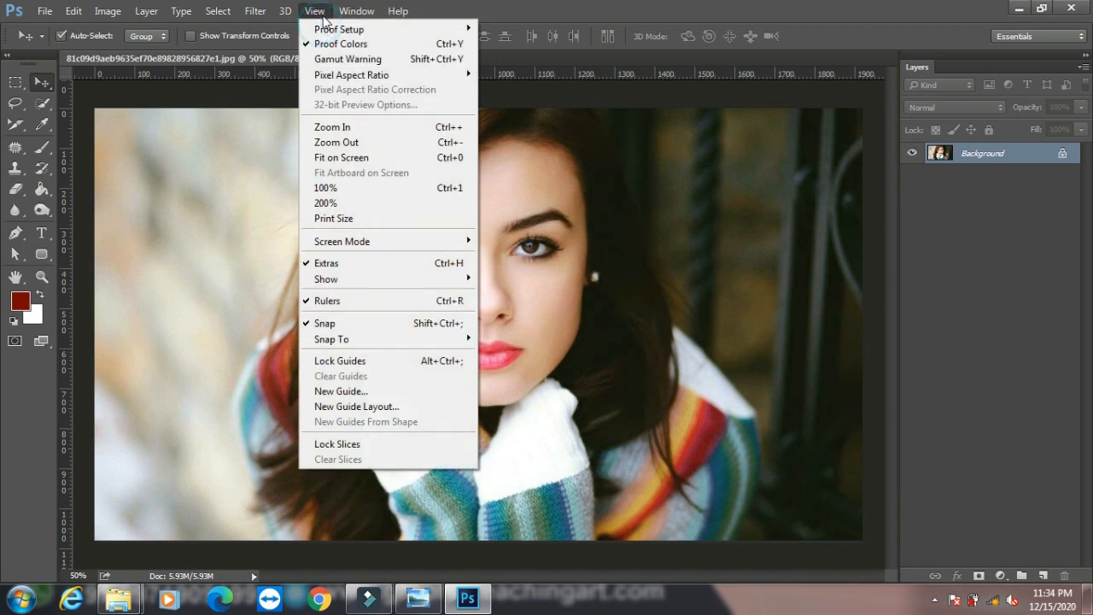
left_click(339, 59)
left_click(314, 11)
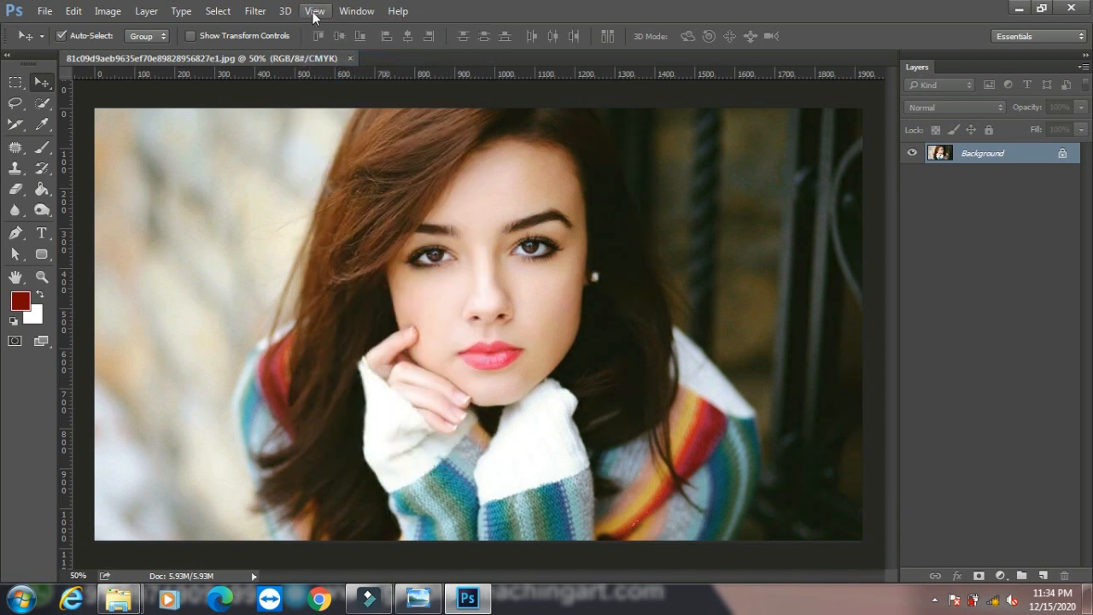
left_click(327, 61)
- Set the image's pixel aspect ratio to D1/DV NTSC Widescreen (1.21)
left_click(323, 15)
mouse_move(348, 78)
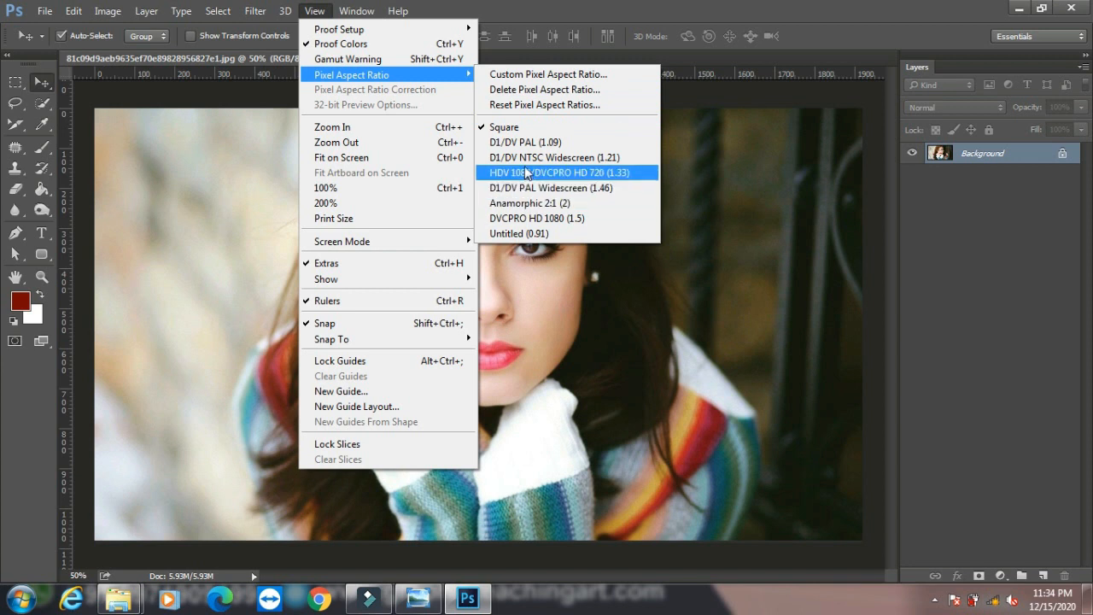
left_click(523, 157)
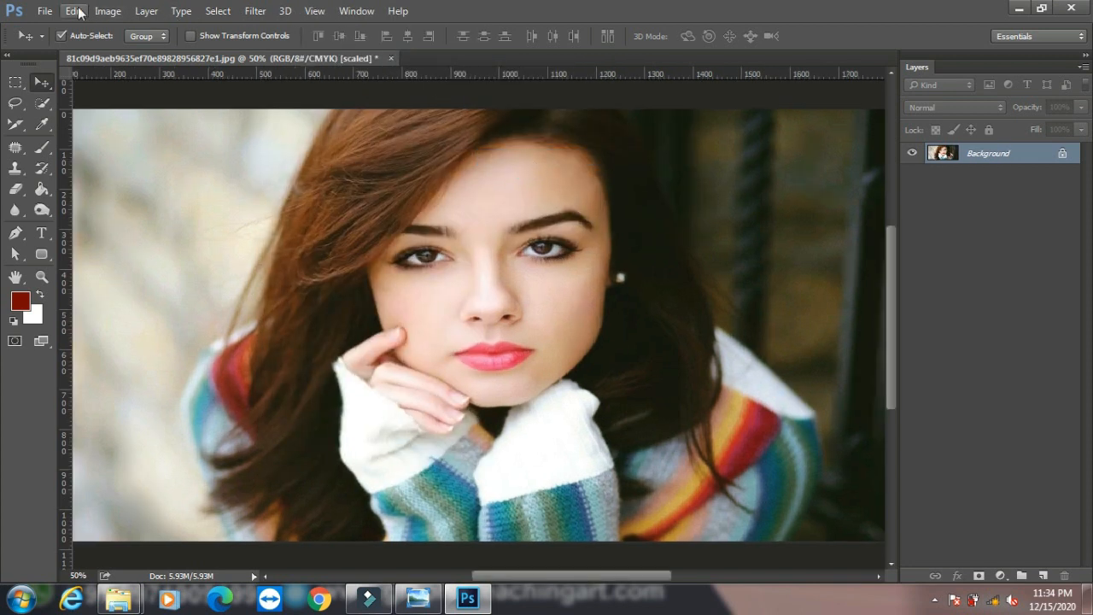
- Examine the Film & Video size presets for a new document and cancel without creating it
left_click(45, 11)
left_click(50, 27)
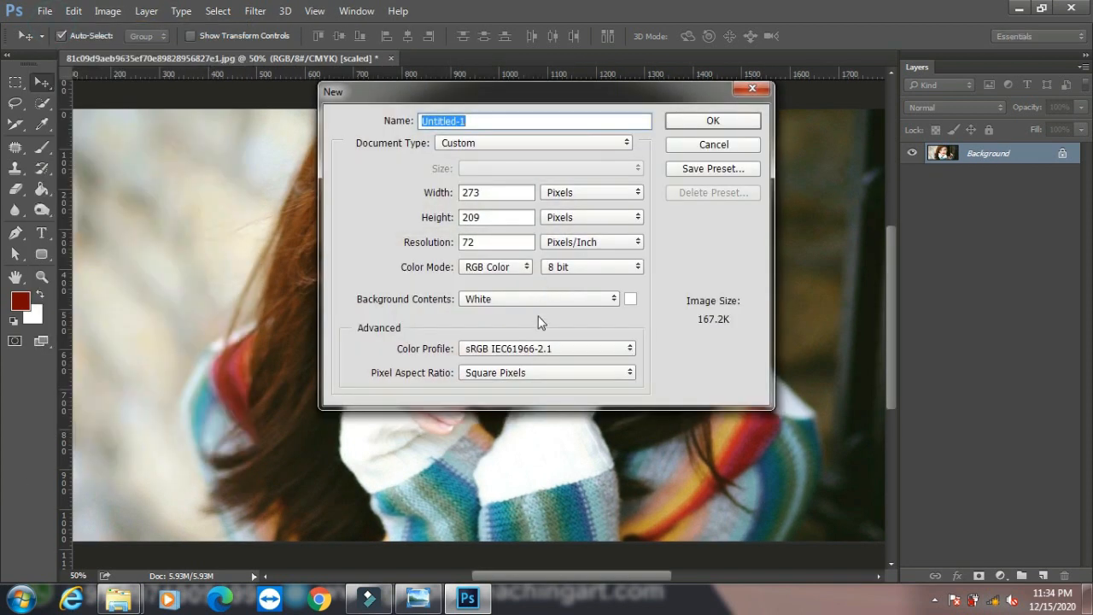
left_click(504, 143)
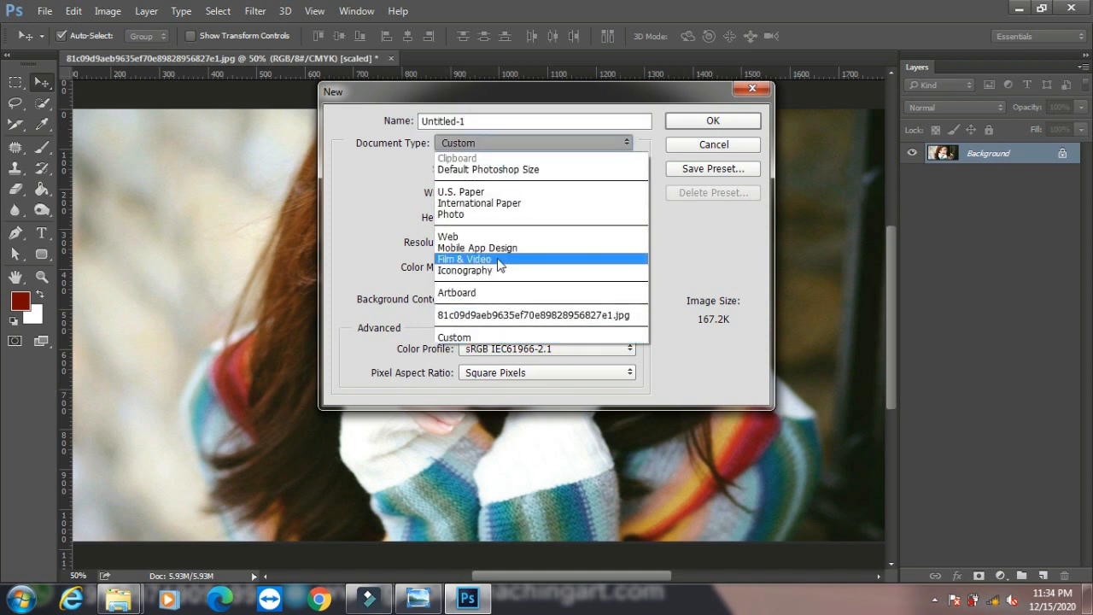
left_click(500, 259)
left_click(530, 168)
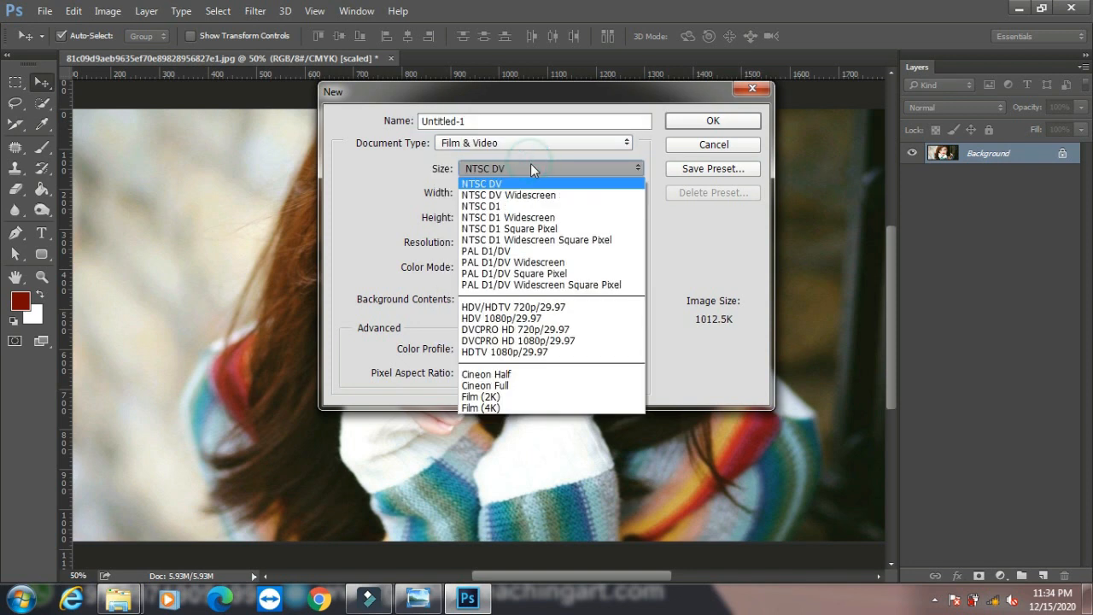
left_click(683, 254)
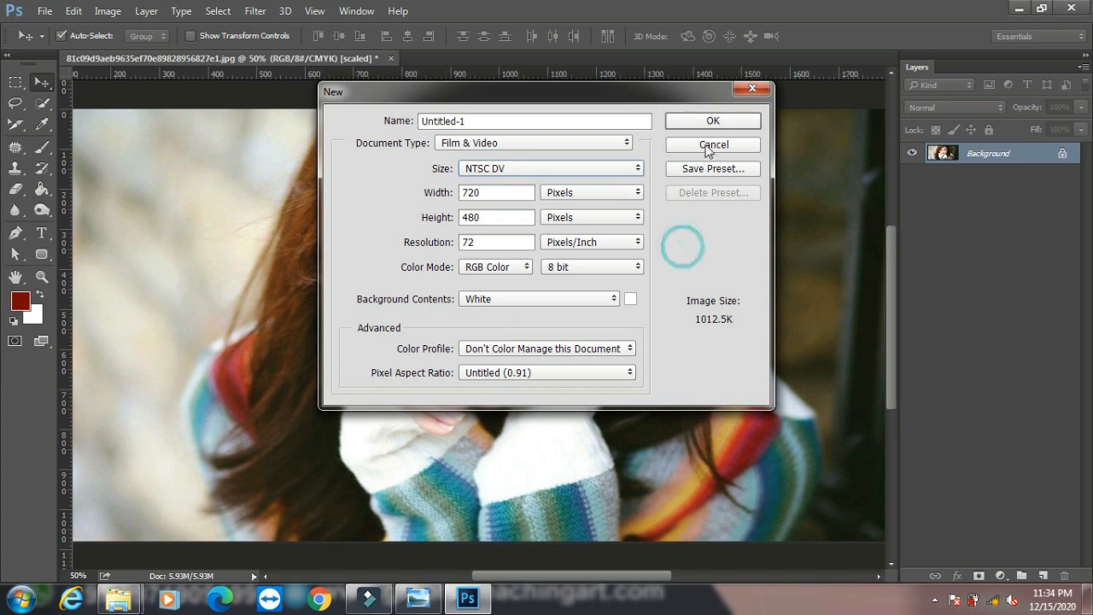
left_click(708, 146)
- Set the image's pixel aspect ratio to D1/DV PAL Widescreen (1.46)
left_click(357, 11)
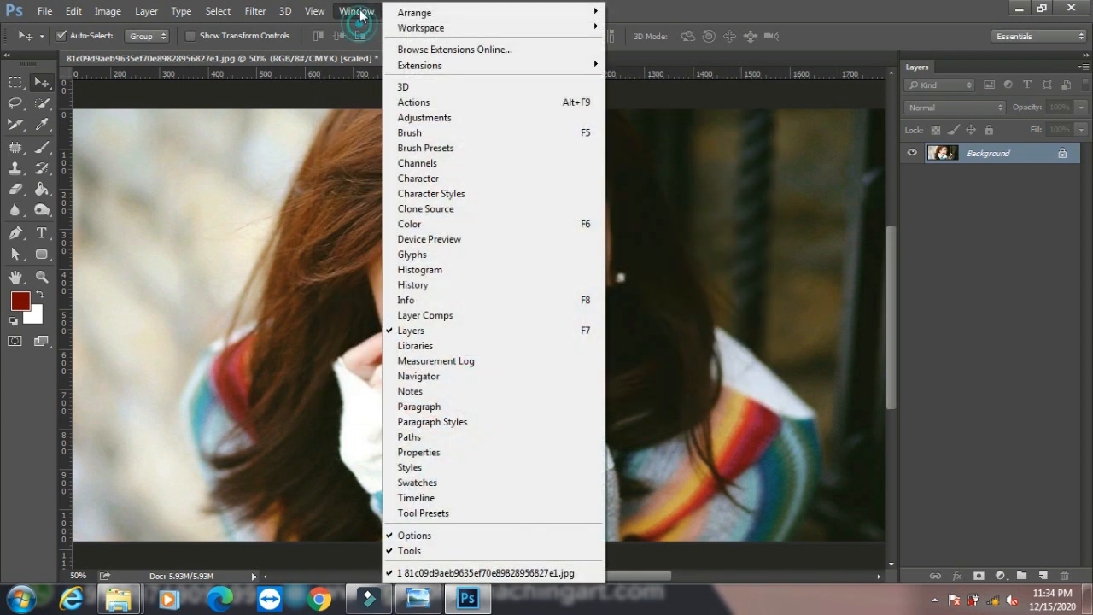
mouse_move(314, 11)
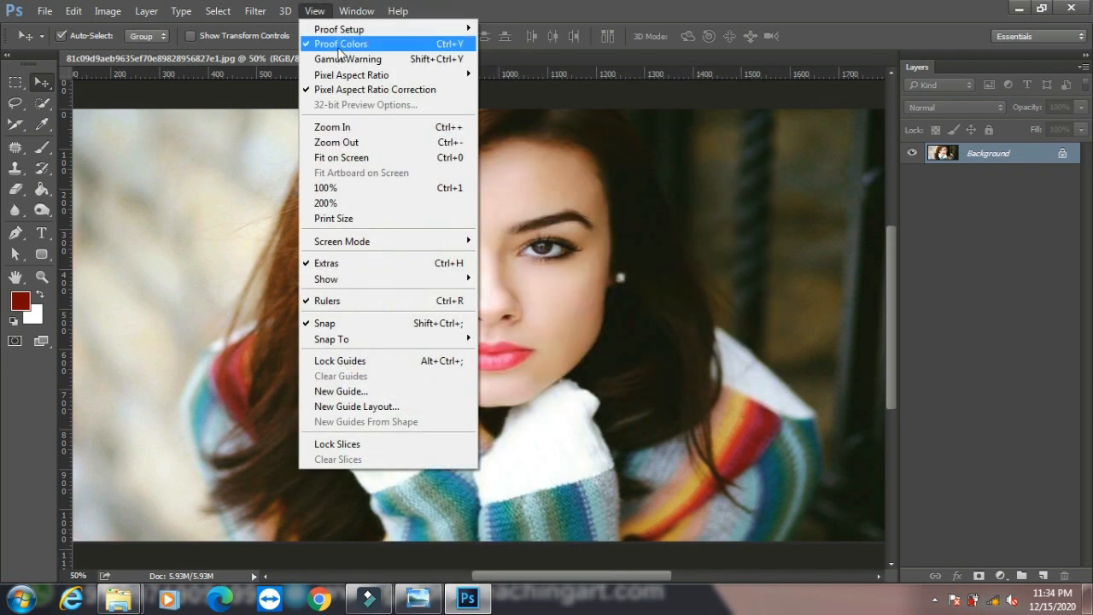
mouse_move(375, 75)
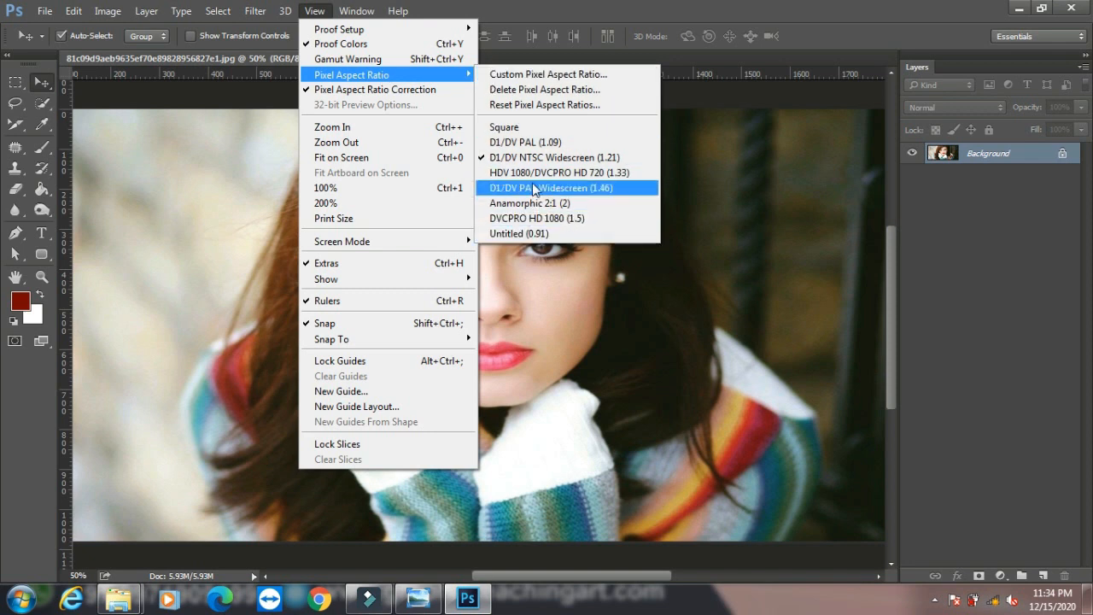
left_click(534, 181)
- Turn off Pixel Aspect Ratio Correction for the portrait
left_click(314, 11)
mouse_move(445, 73)
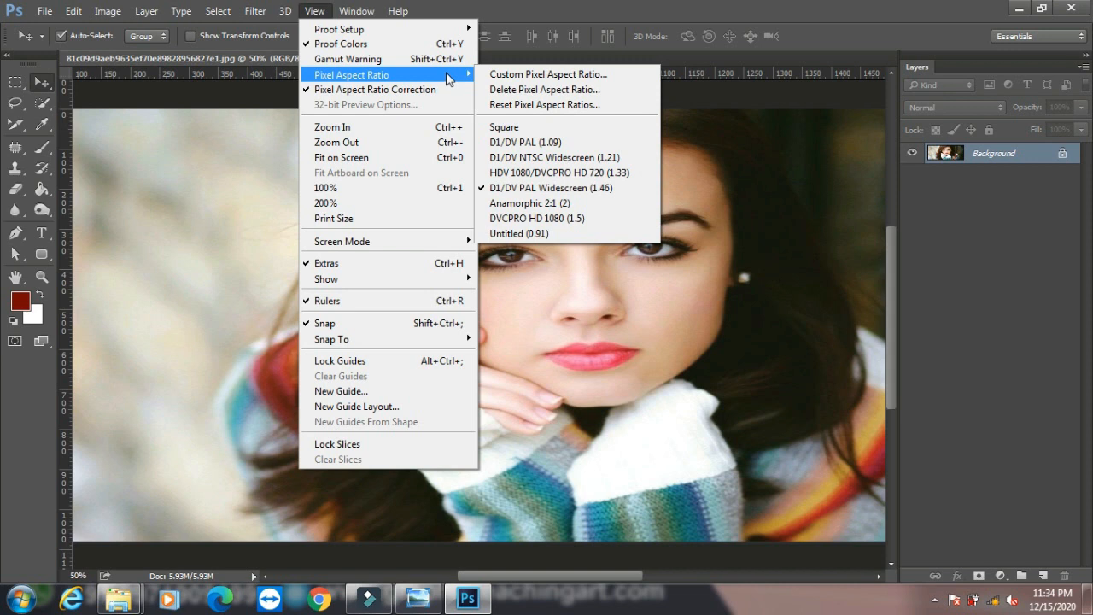
left_click(373, 90)
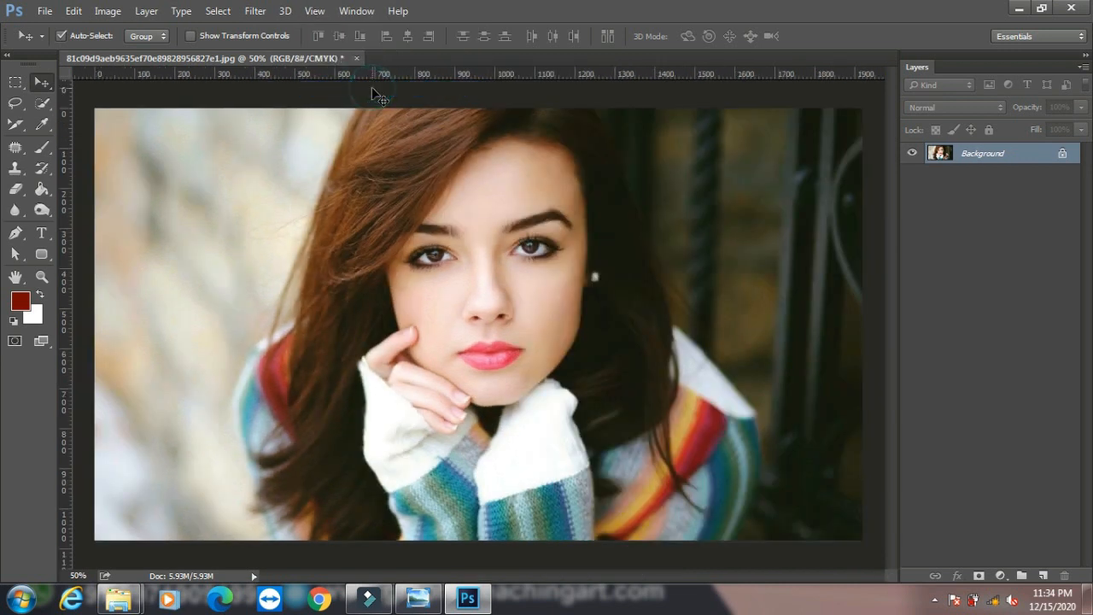
- Zoom the portrait in one level and back out, and fit it on screen
left_click(314, 12)
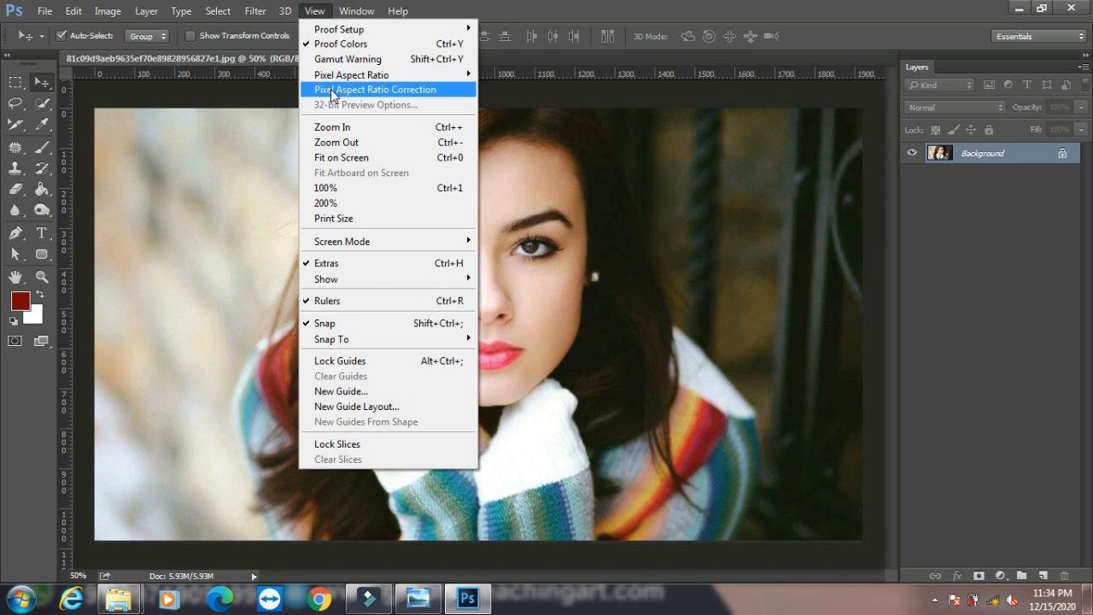
left_click(343, 128)
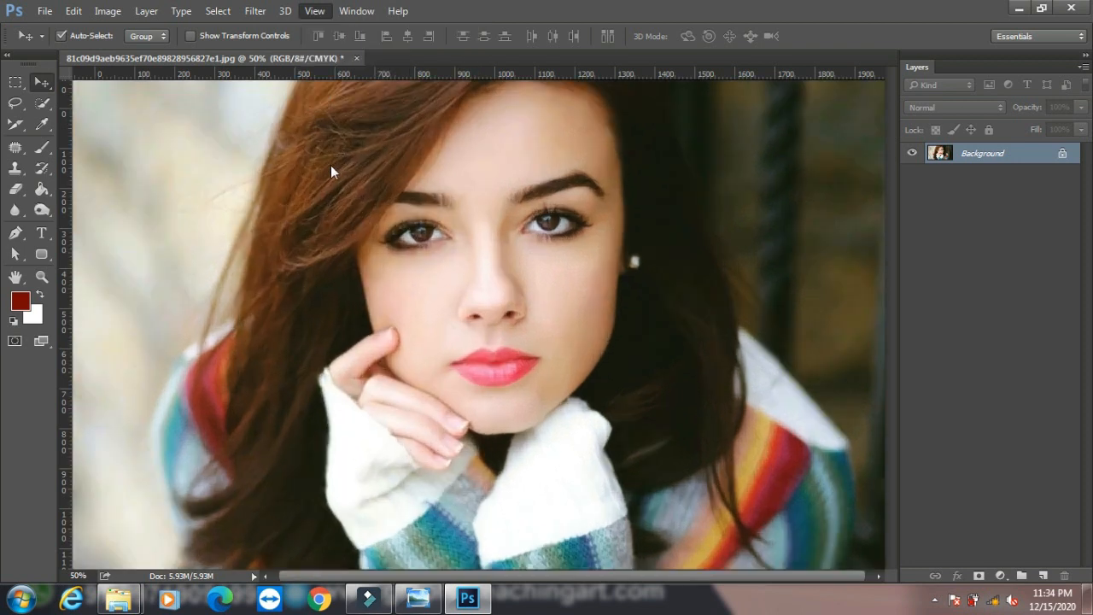
left_click(315, 11)
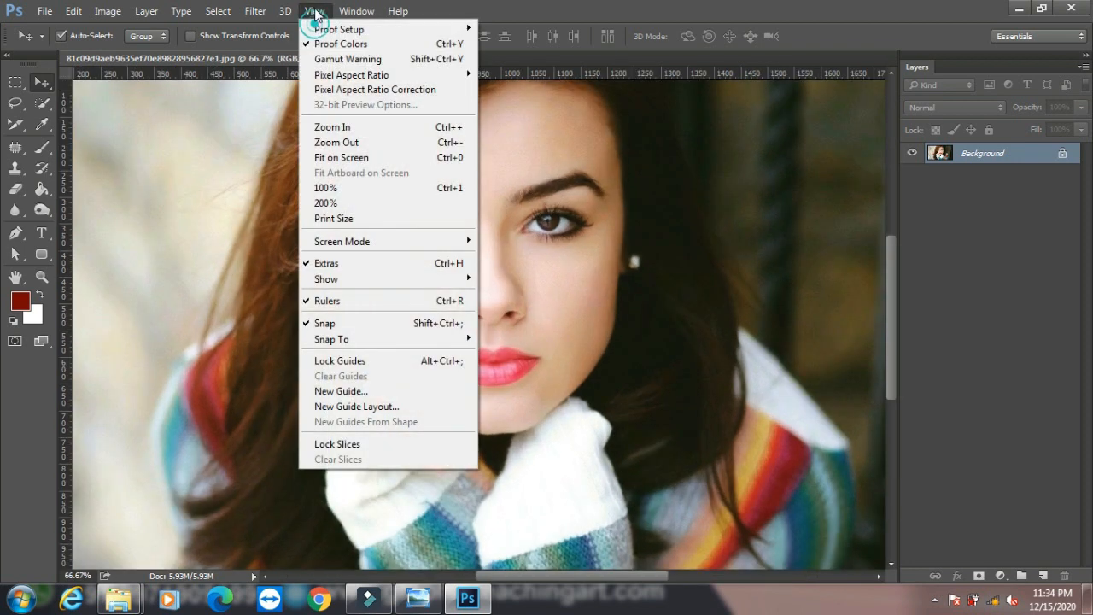
left_click(353, 142)
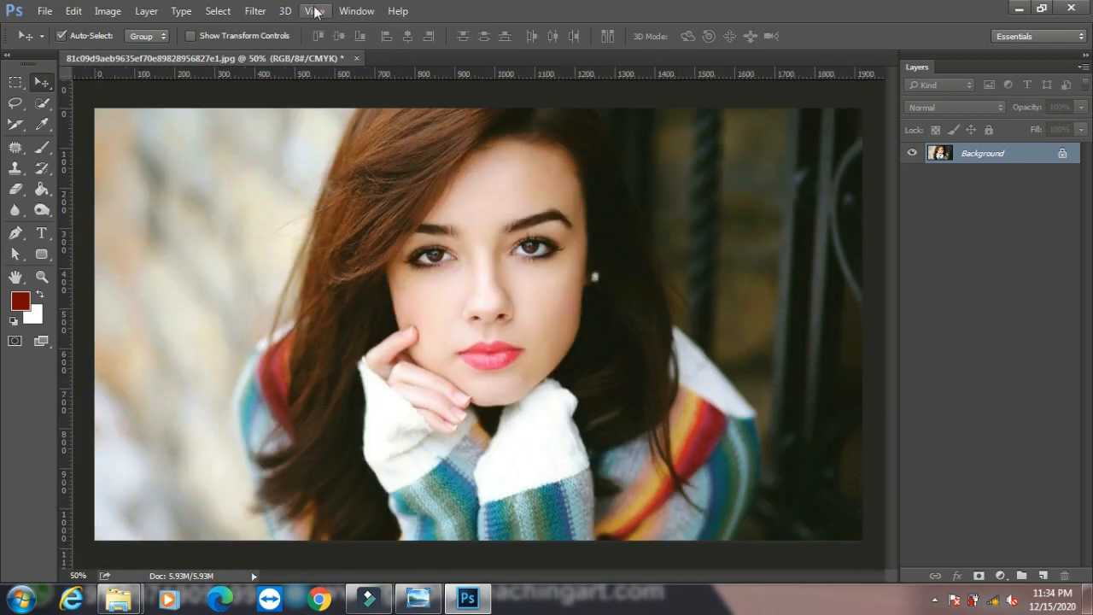
left_click(313, 11)
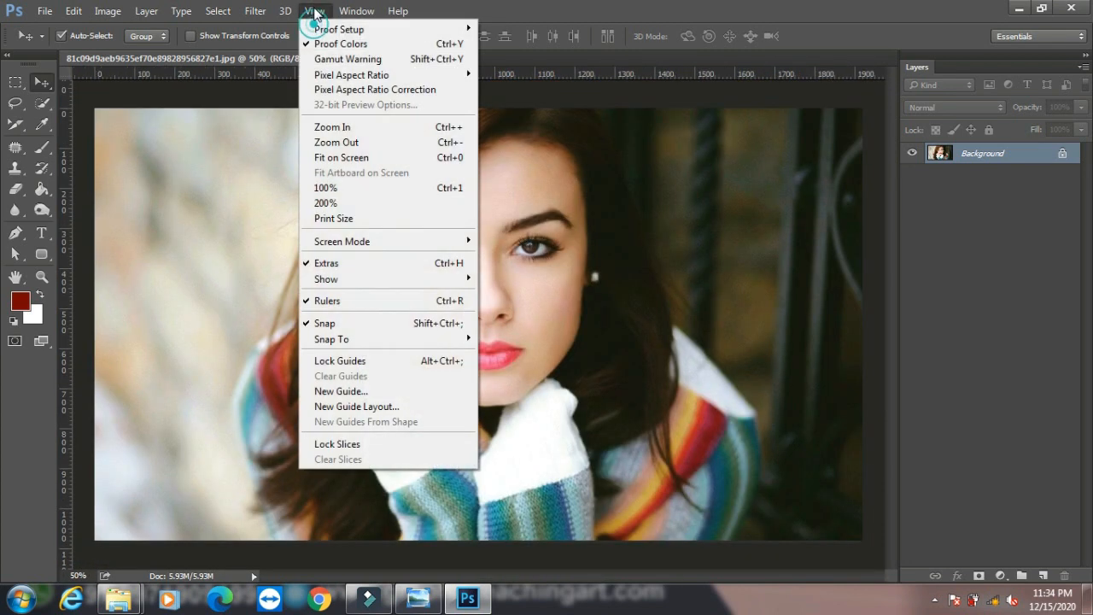
left_click(389, 159)
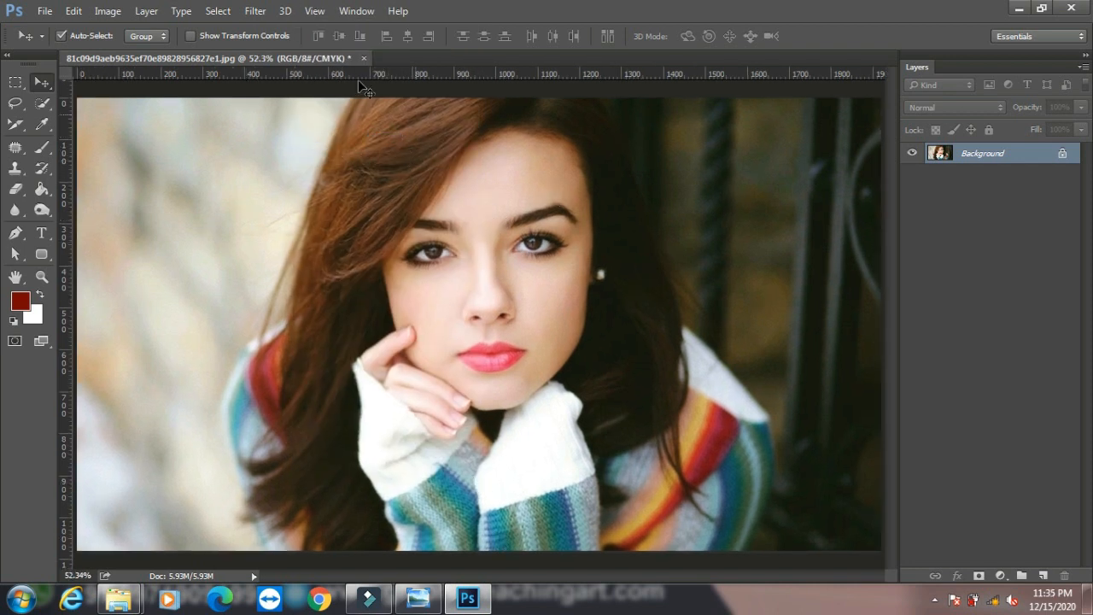
- View the portrait at 100% and at 200% magnification
left_click(316, 11)
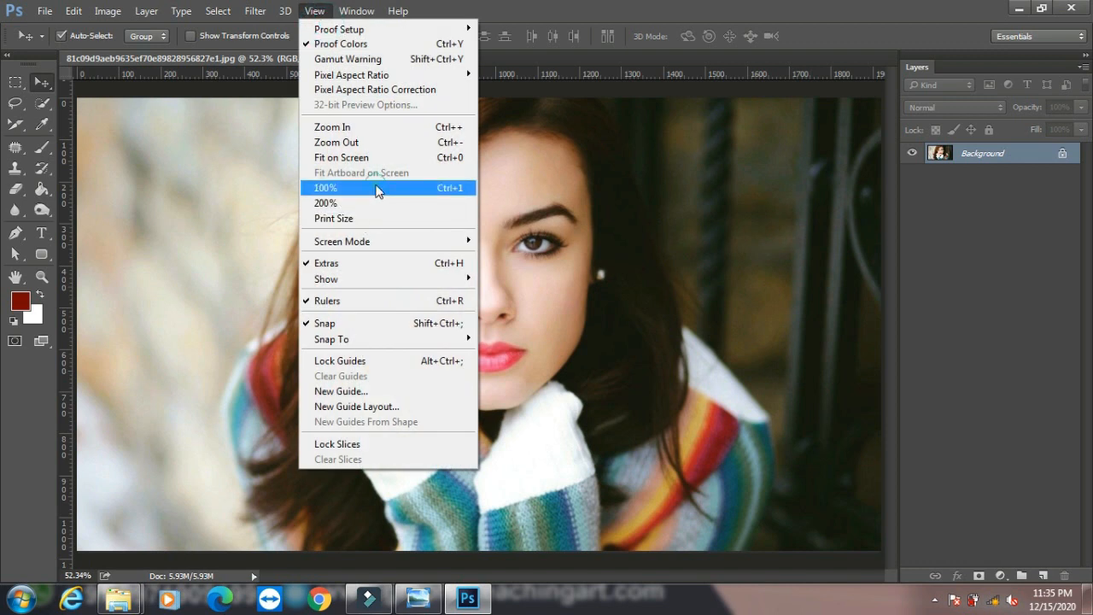
left_click(378, 190)
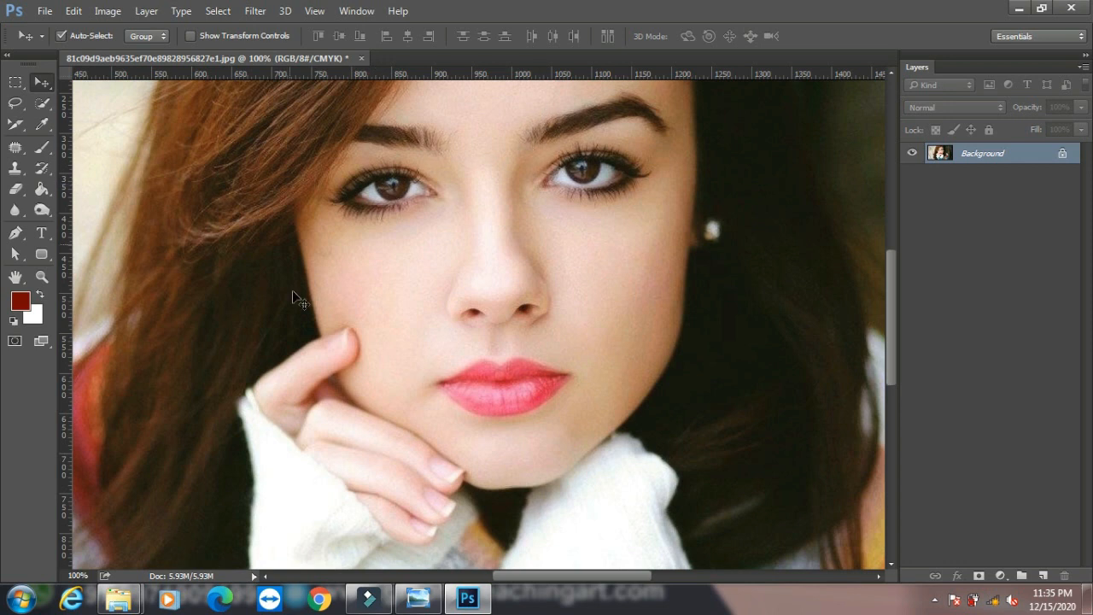
left_click(314, 11)
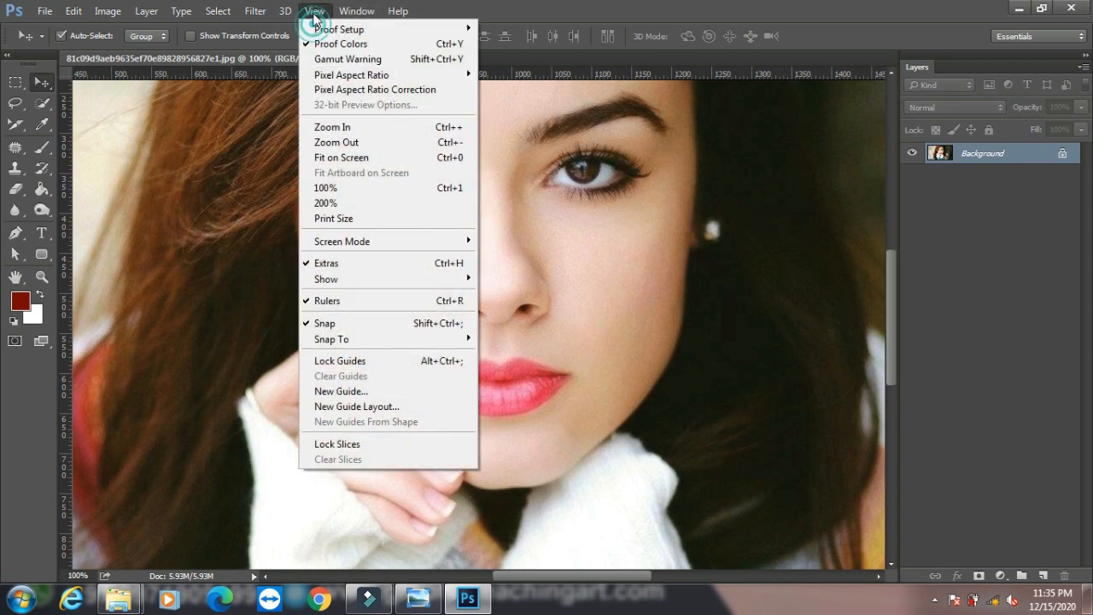
left_click(367, 204)
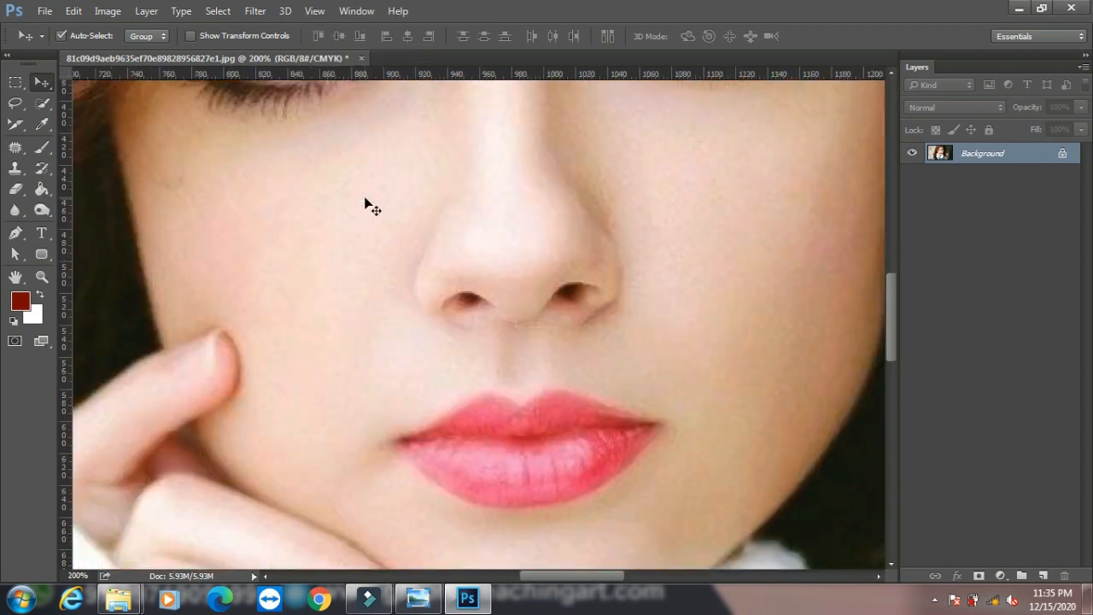
- Examine the document type presets for a new document and cancel without creating it
left_click(314, 11)
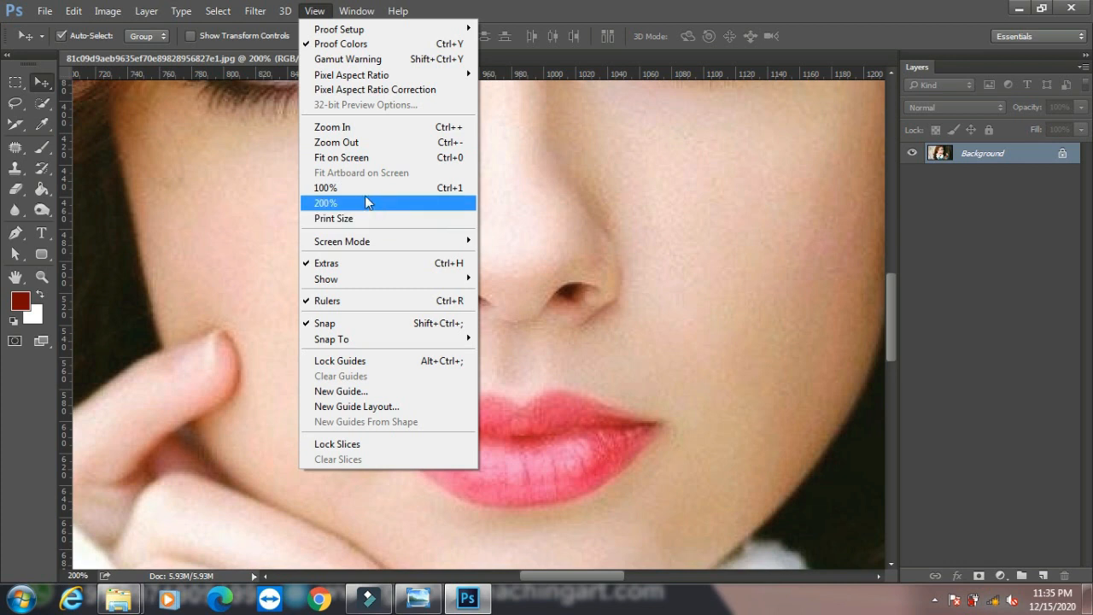
left_click(44, 11)
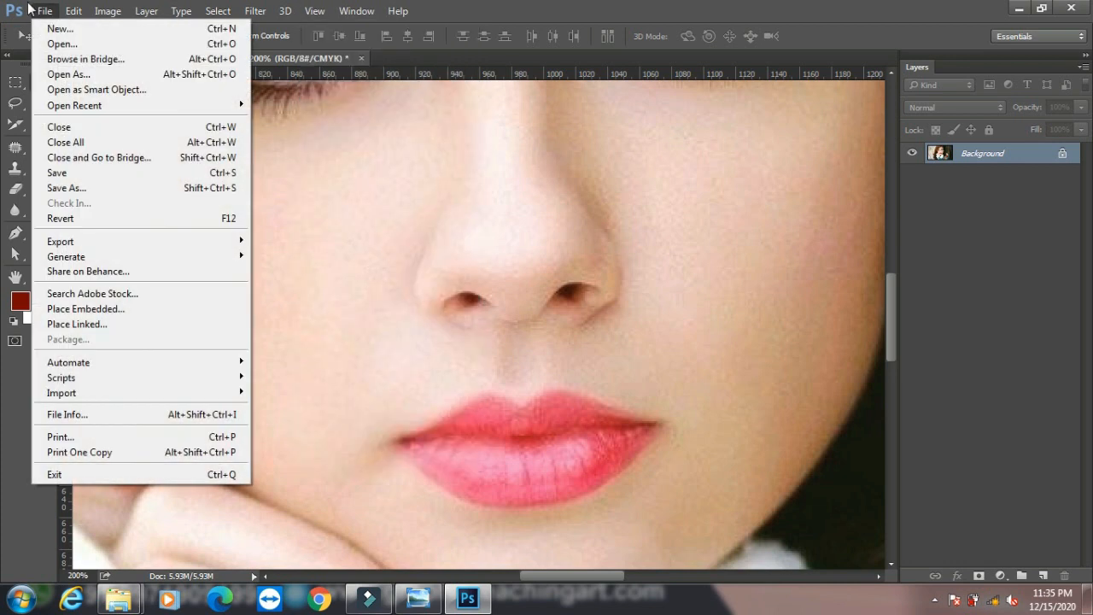
left_click(36, 29)
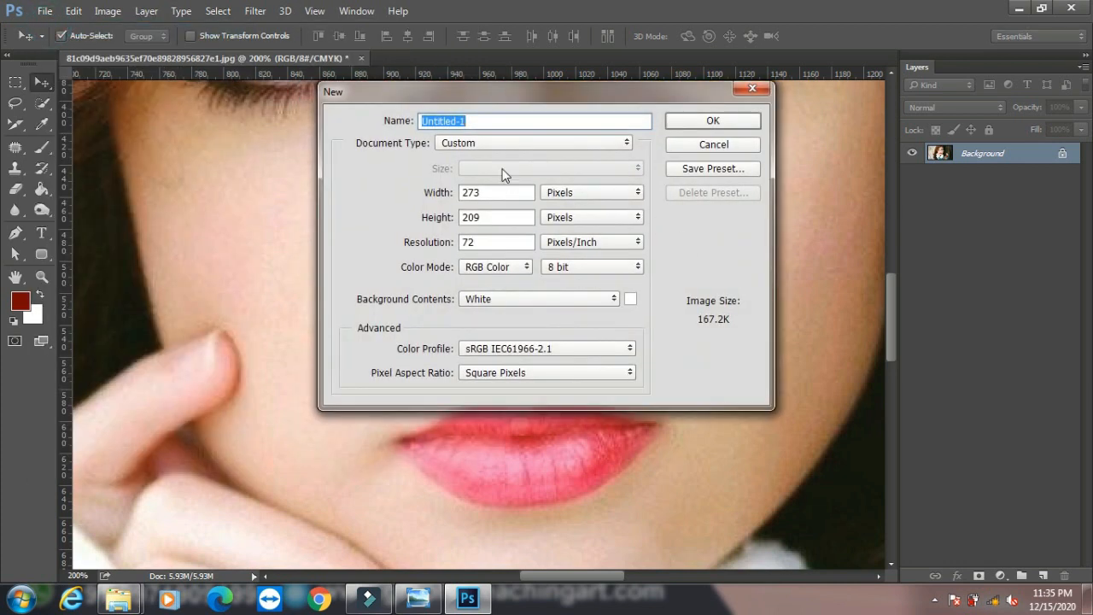
left_click(504, 145)
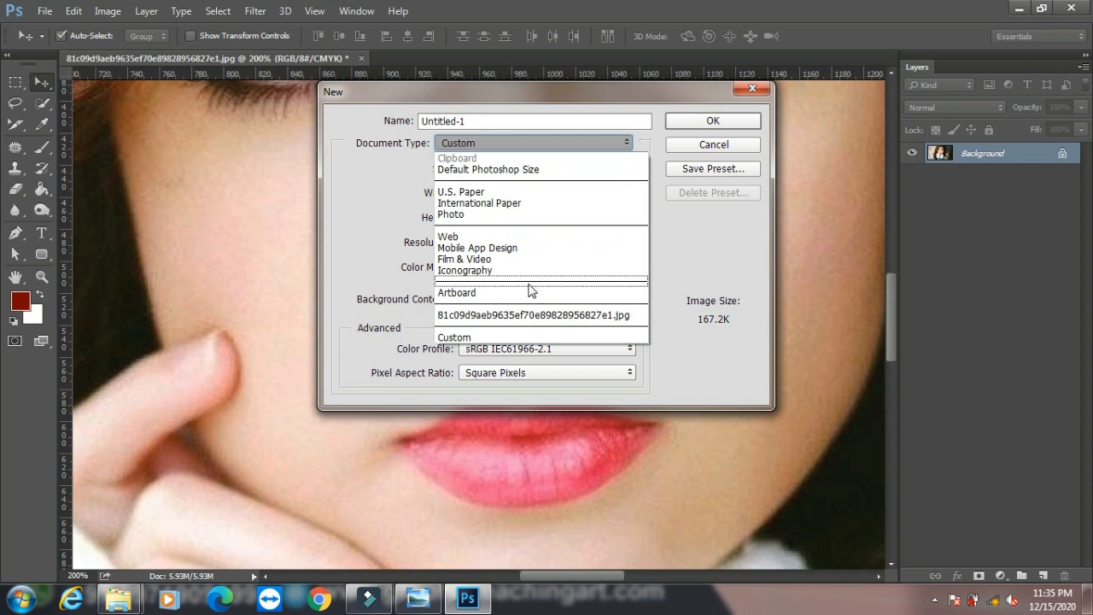
left_click(722, 147)
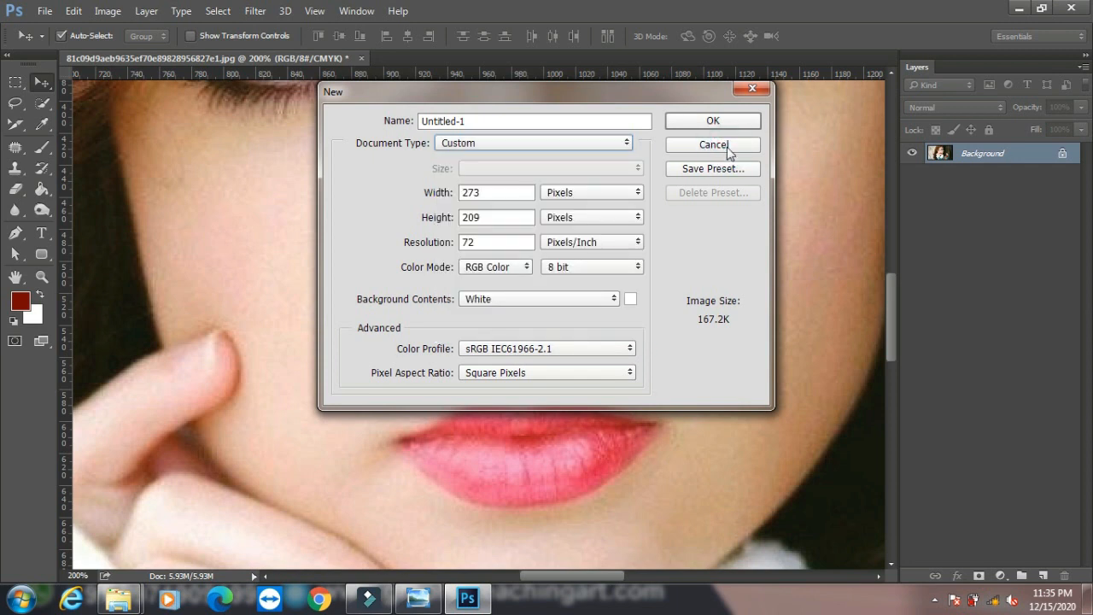
left_click(712, 144)
- Fit the portrait on screen and display it at print size
left_click(354, 11)
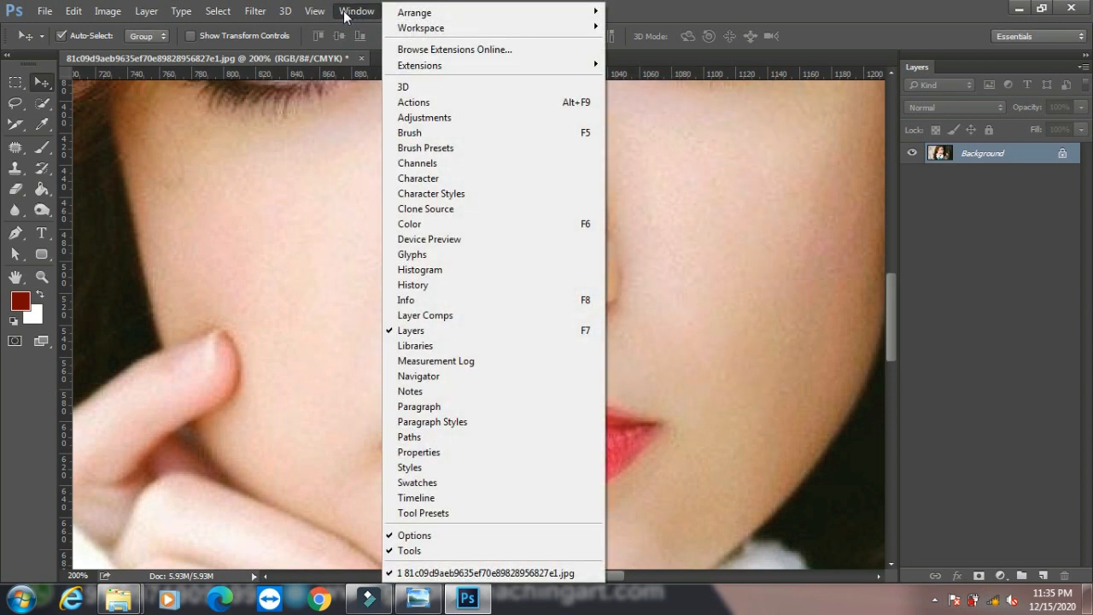
mouse_move(315, 11)
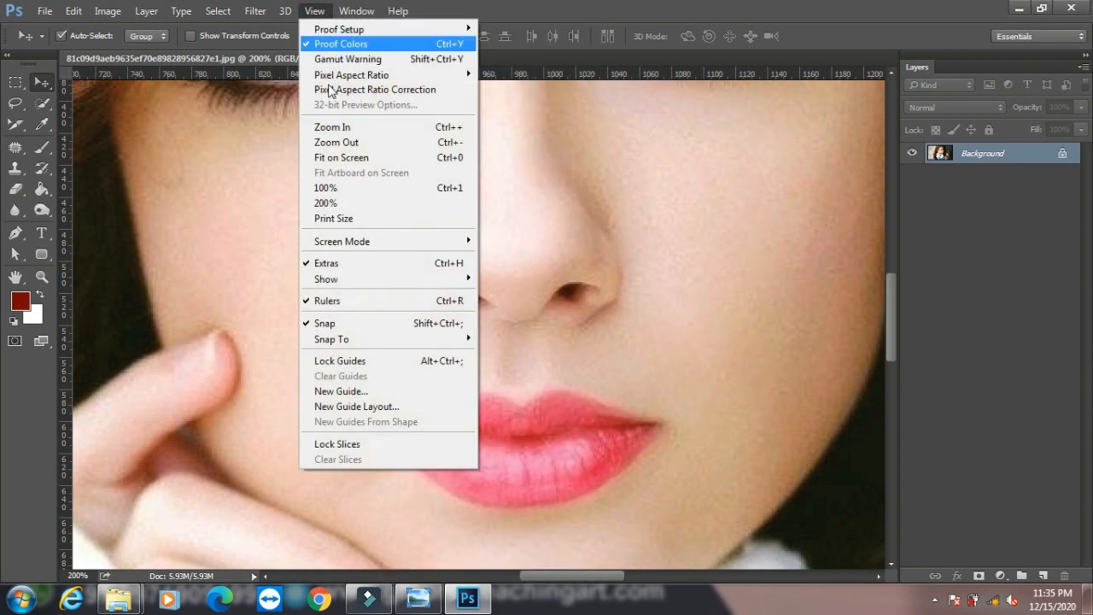
left_click(404, 142)
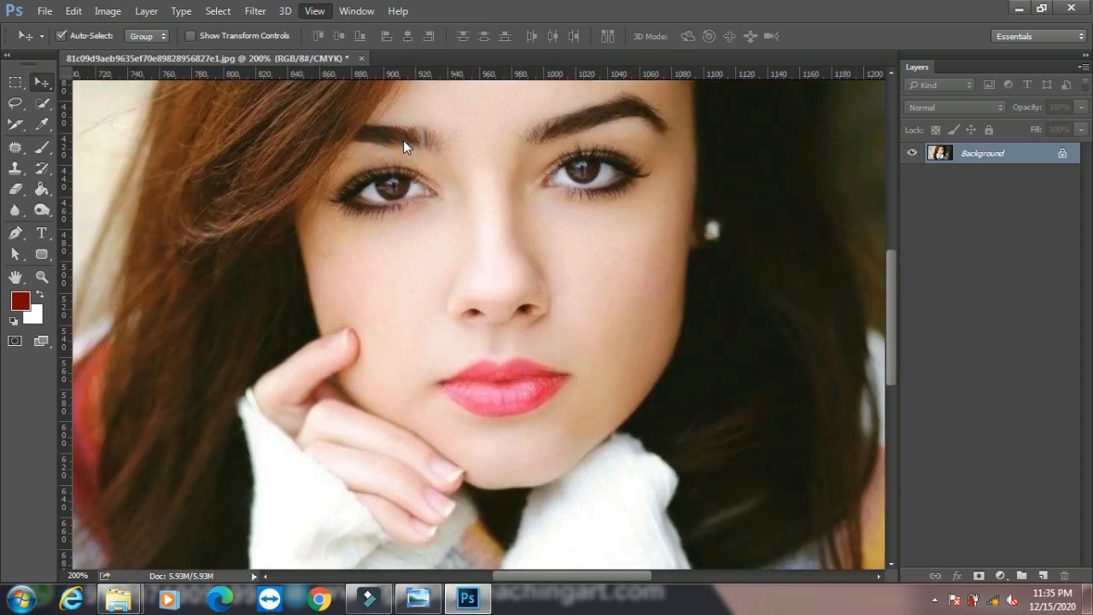
left_click(311, 11)
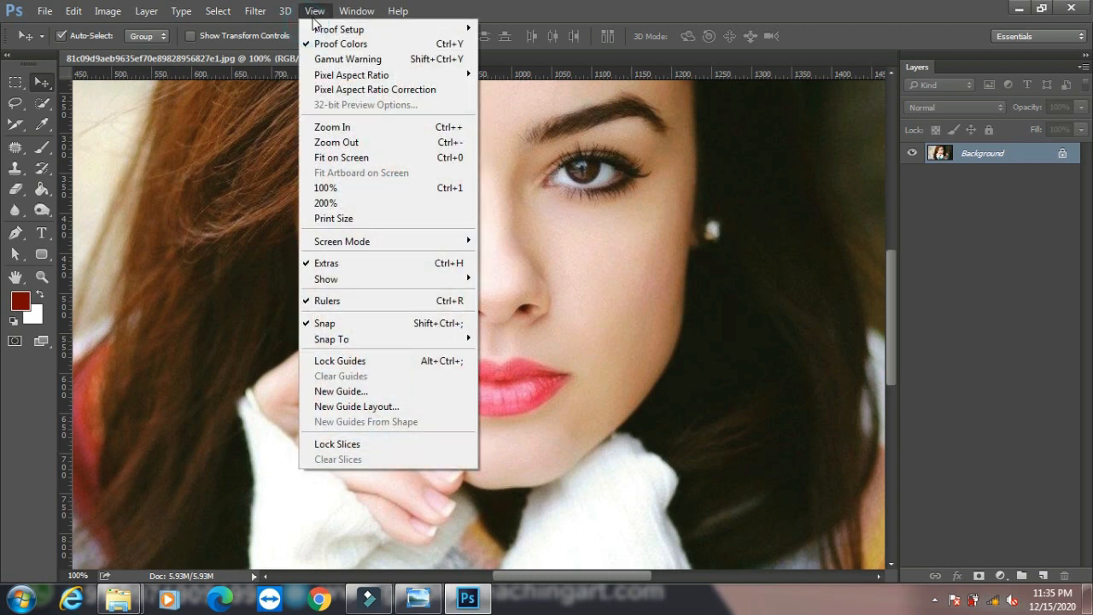
left_click(365, 159)
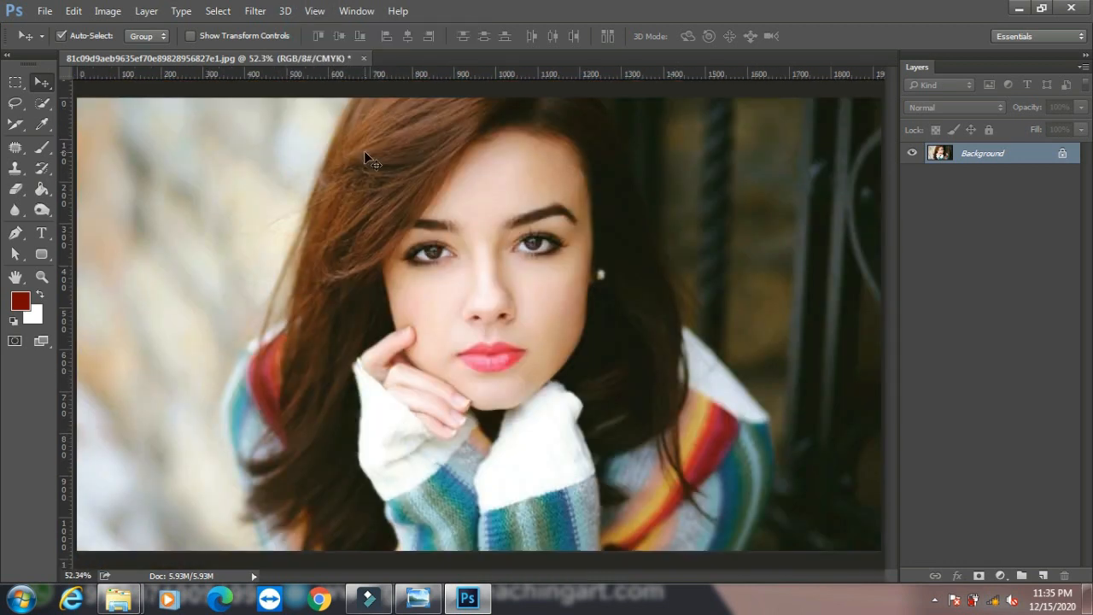
left_click(314, 11)
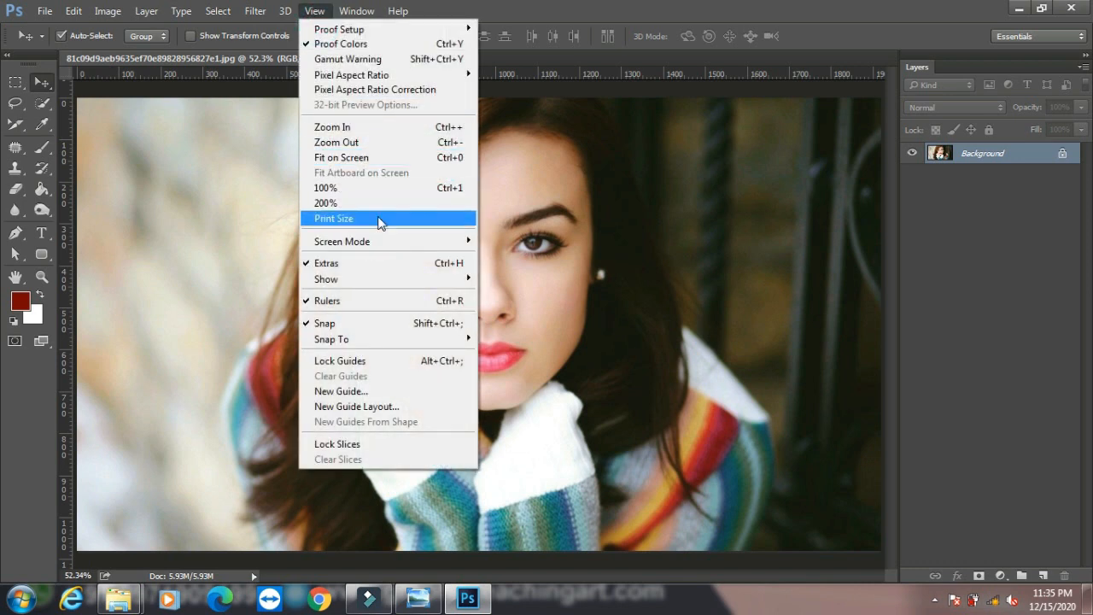
left_click(373, 220)
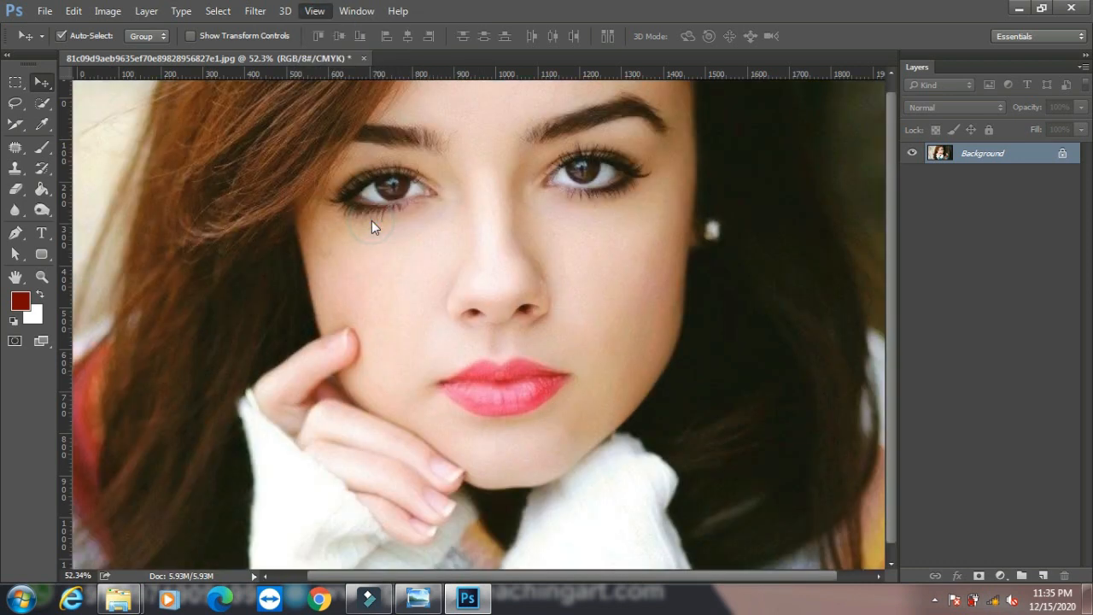
- View the portrait in Full Screen Mode With Menu Bar and Full Screen Mode, and return to Standard Screen Mode
left_click(314, 11)
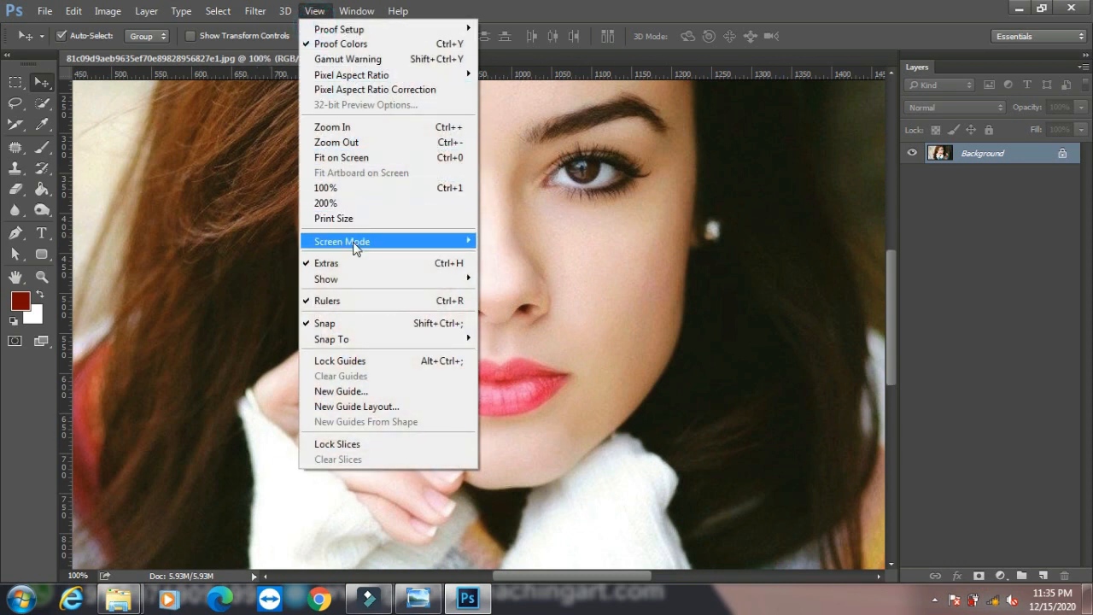
mouse_move(356, 245)
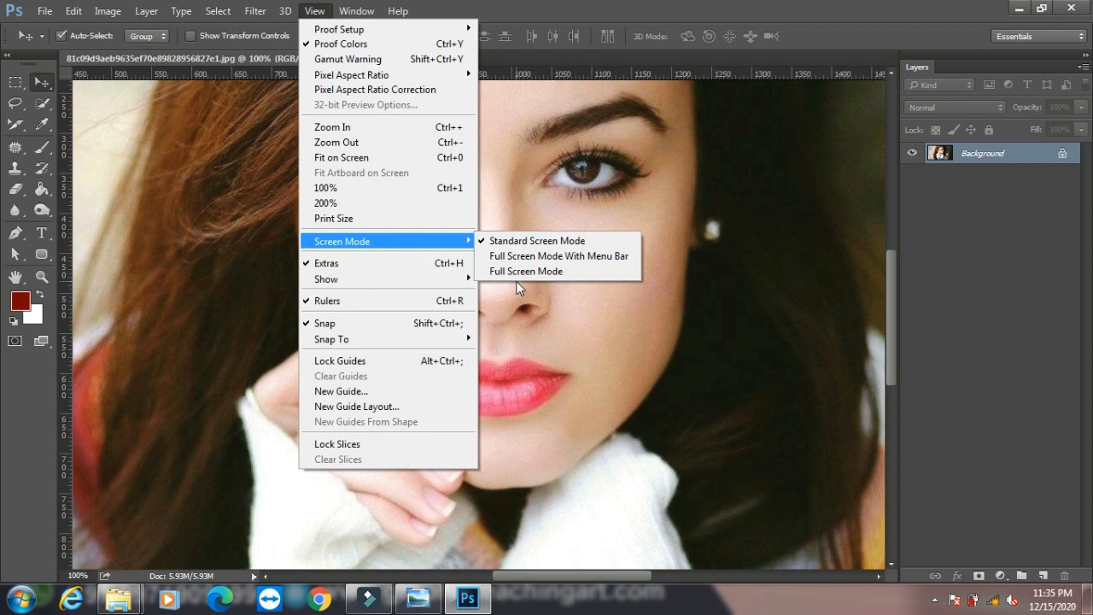
left_click(521, 256)
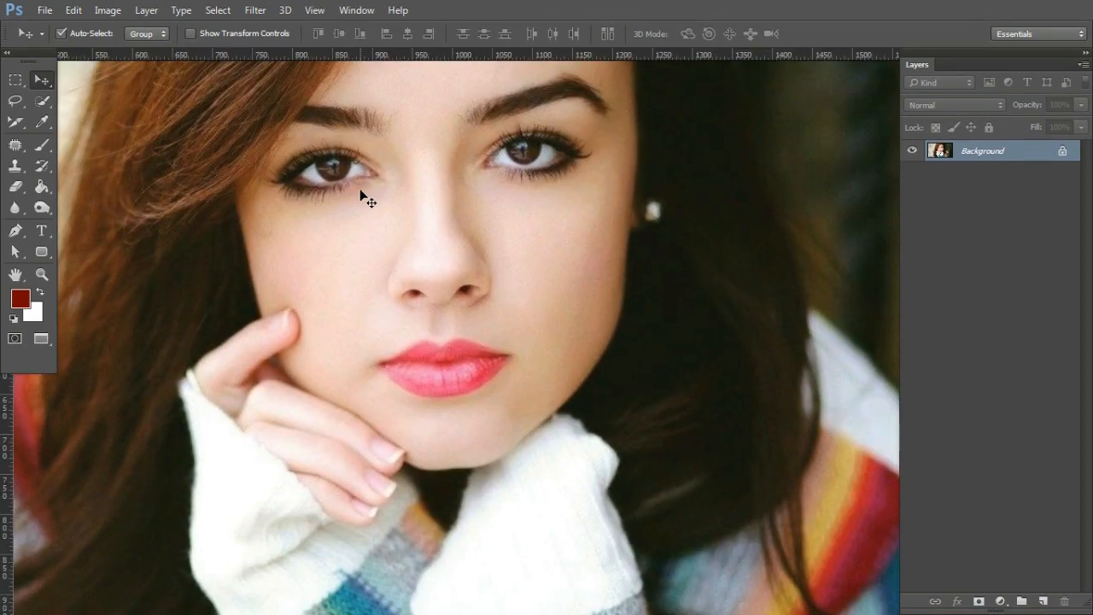
key("f")
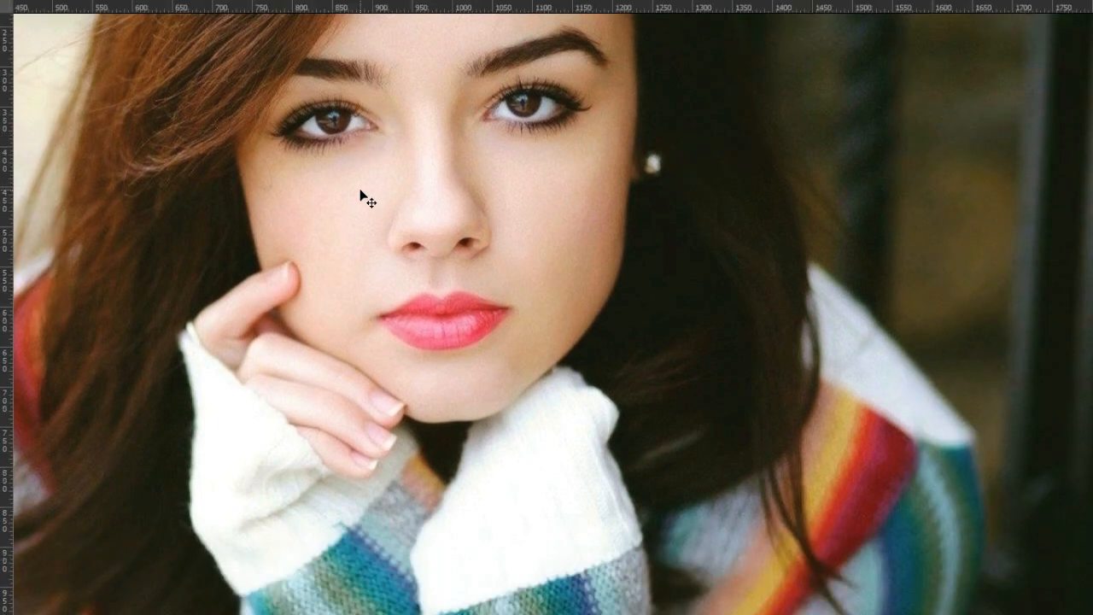
key("f")
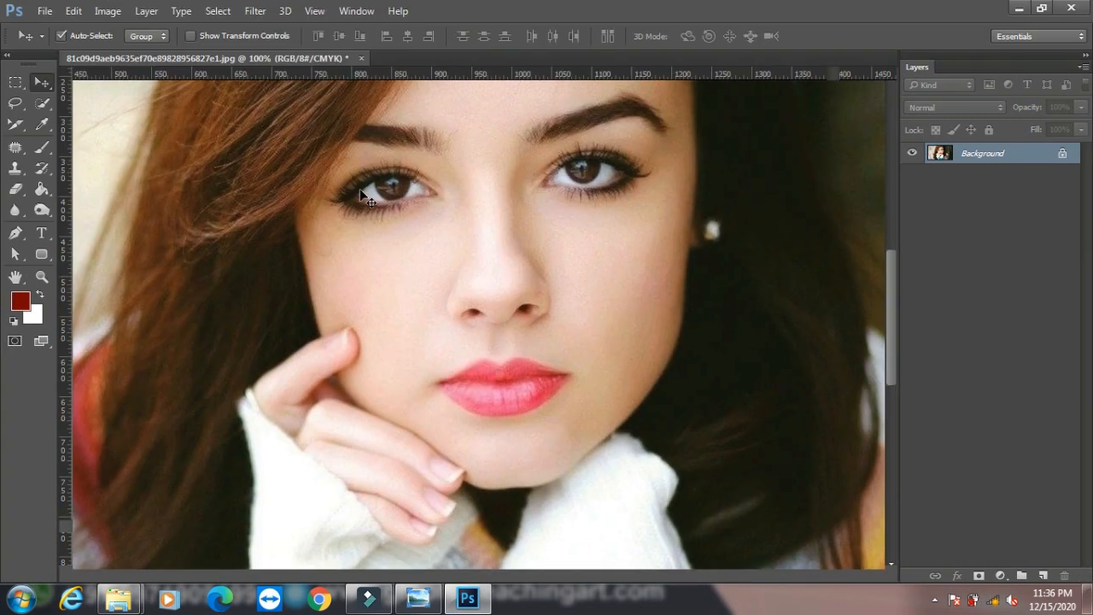
- Place a horizontal ruler guide just below the eyes and a vertical guide along the cheek edge beside the fingertip
left_click(313, 11)
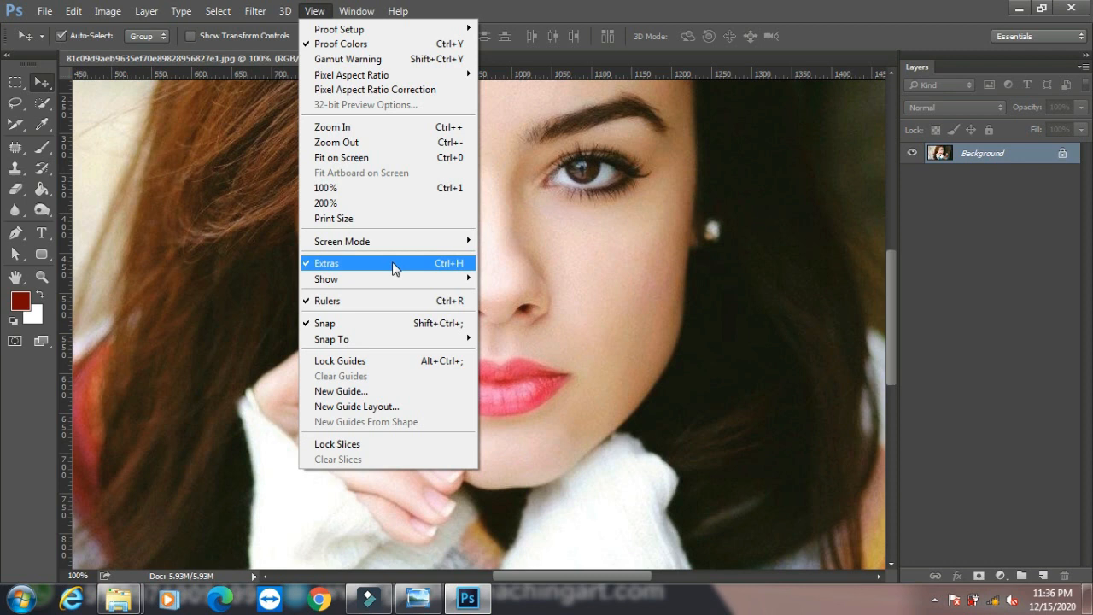
left_click(530, 243)
left_click_drag(229, 76, 240, 208)
left_click_drag(65, 271, 321, 264)
- Turn off Extras to hide the guides and turn Extras back on
left_click(310, 12)
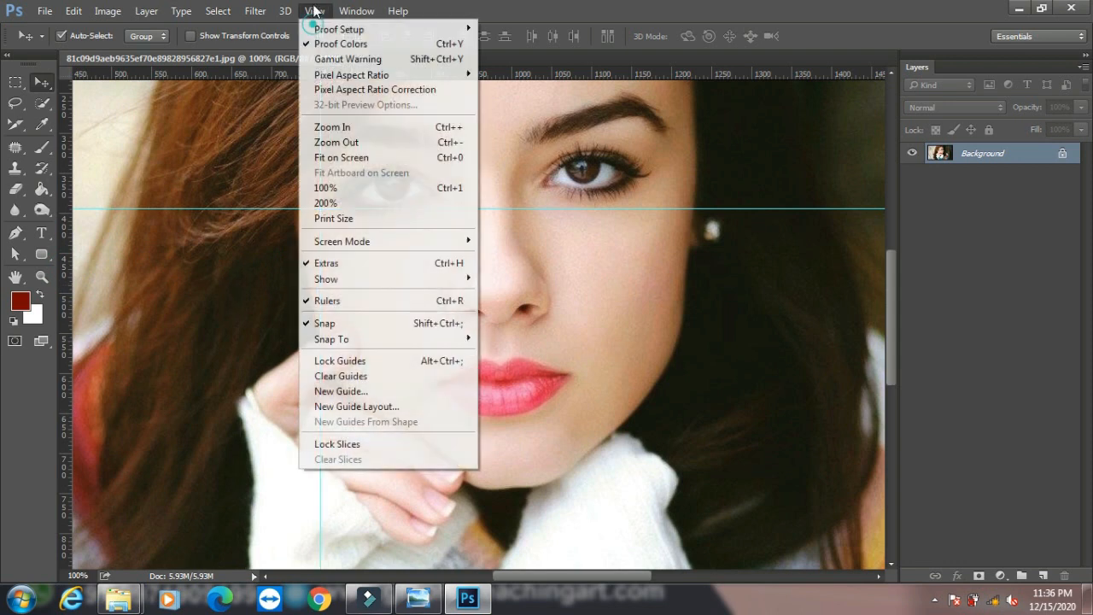
left_click(424, 264)
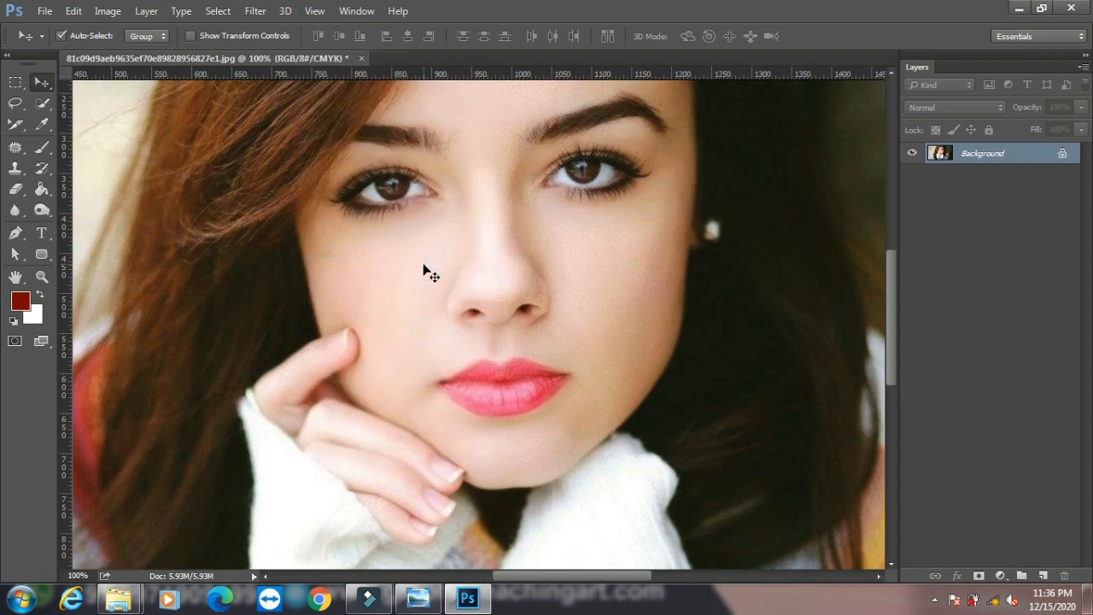
left_click(285, 11)
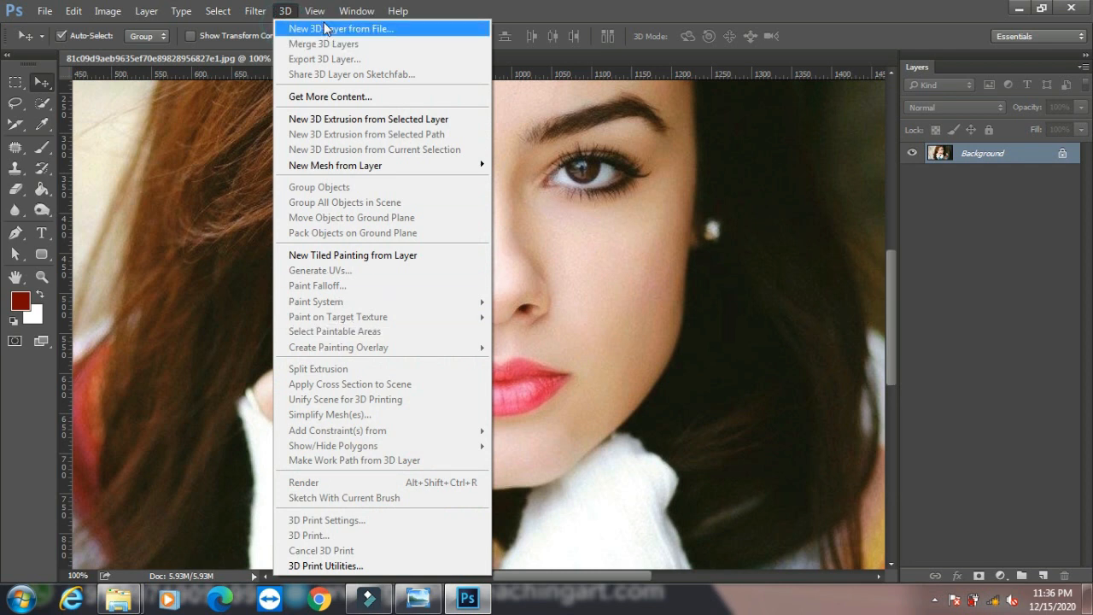
mouse_move(314, 11)
mouse_move(362, 281)
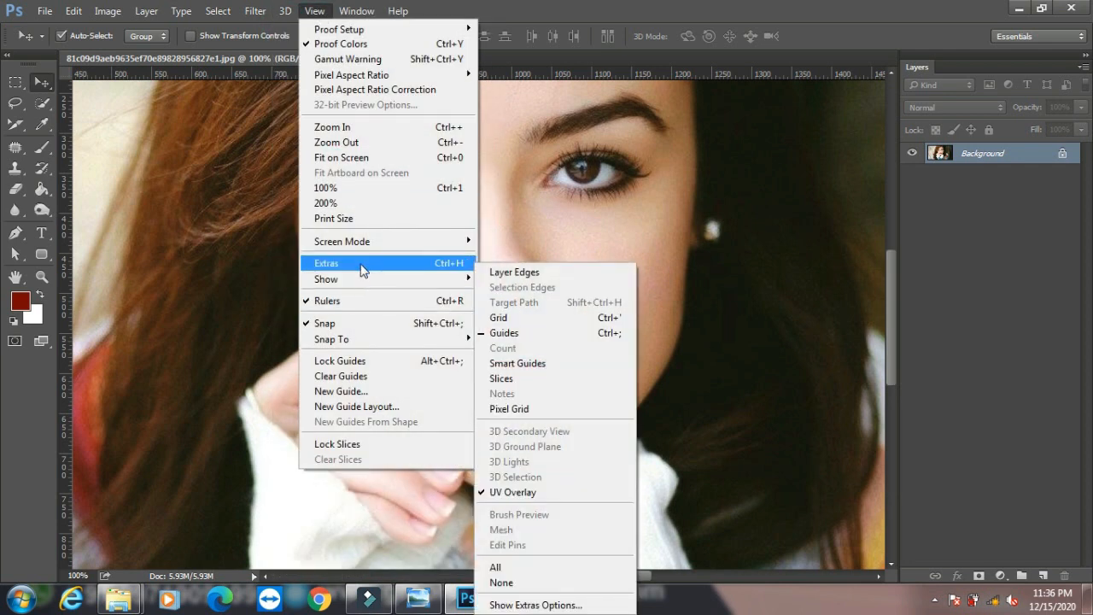
left_click(362, 265)
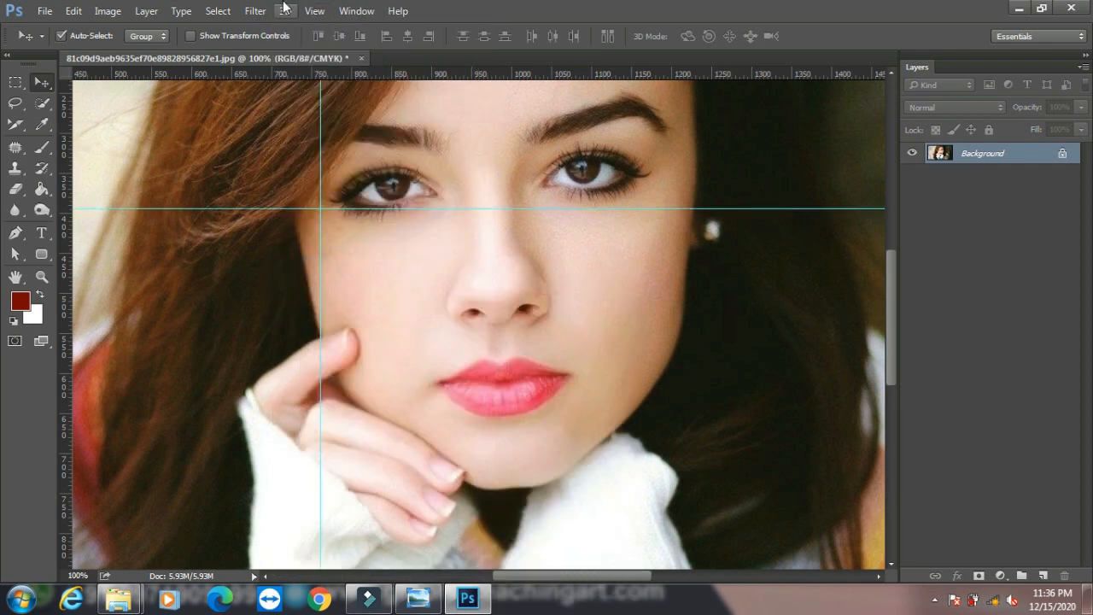
- Switch from the Move tool to the Slice Select tool
left_click(256, 12)
mouse_move(286, 12)
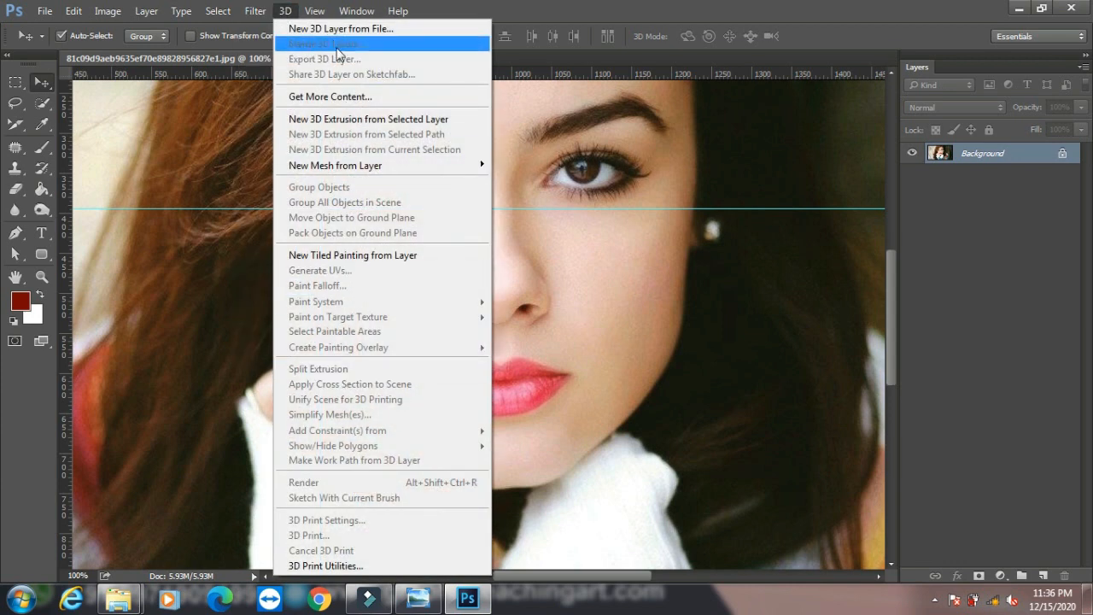
left_click(16, 123)
left_click(452, 173)
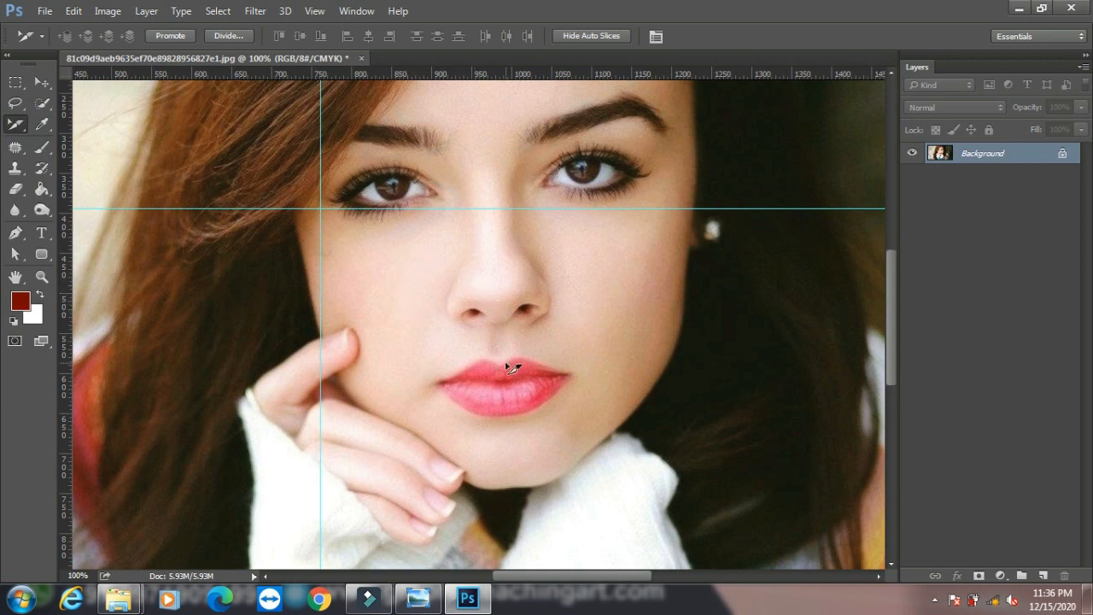
- Draw a rectangular slice from the base of the nose down to the middle of the lips with the Slice tool
right_click(17, 125)
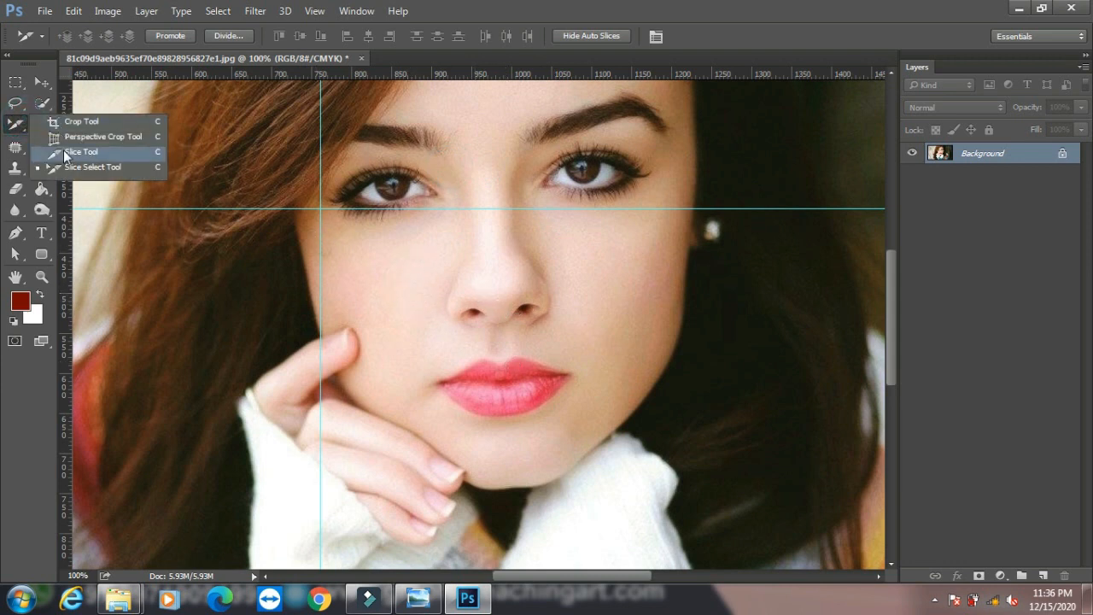
left_click(81, 152)
left_click_drag(455, 325, 551, 394)
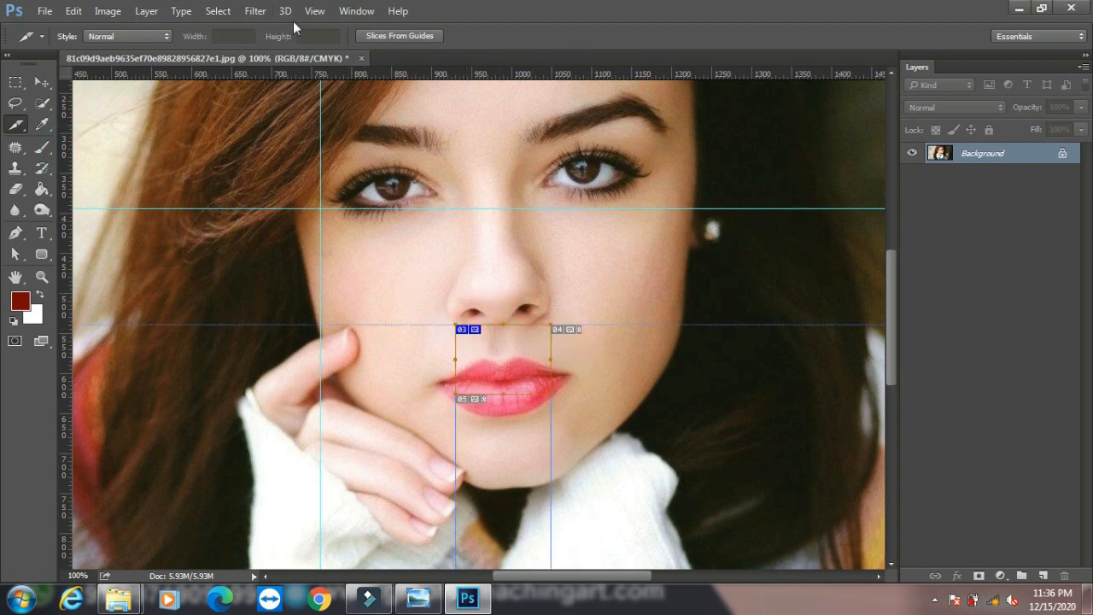
- Show the grid over the portrait
left_click(313, 11)
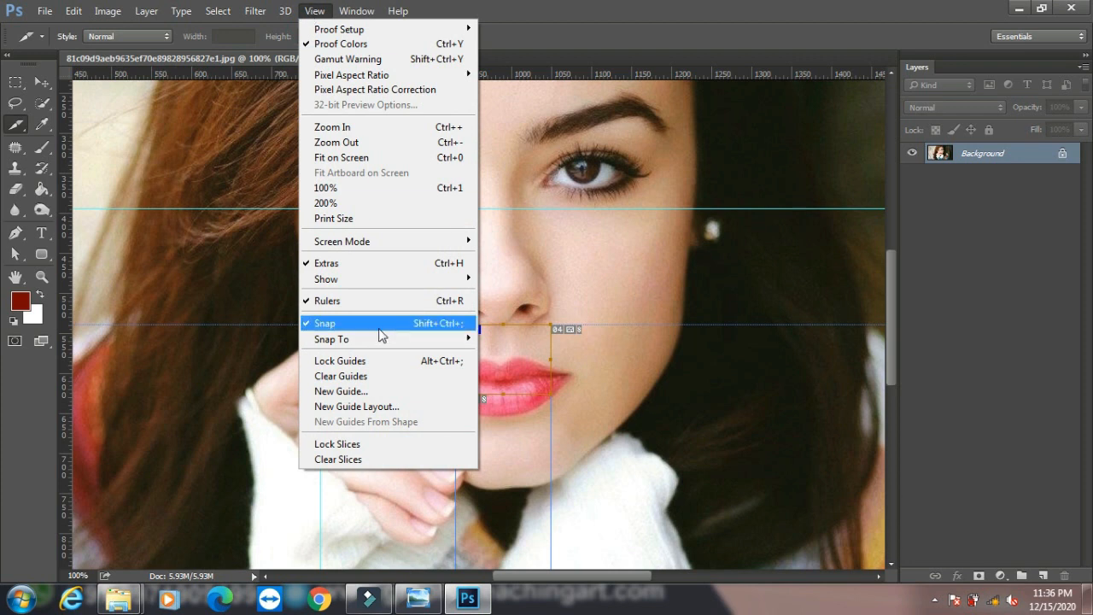
mouse_move(461, 279)
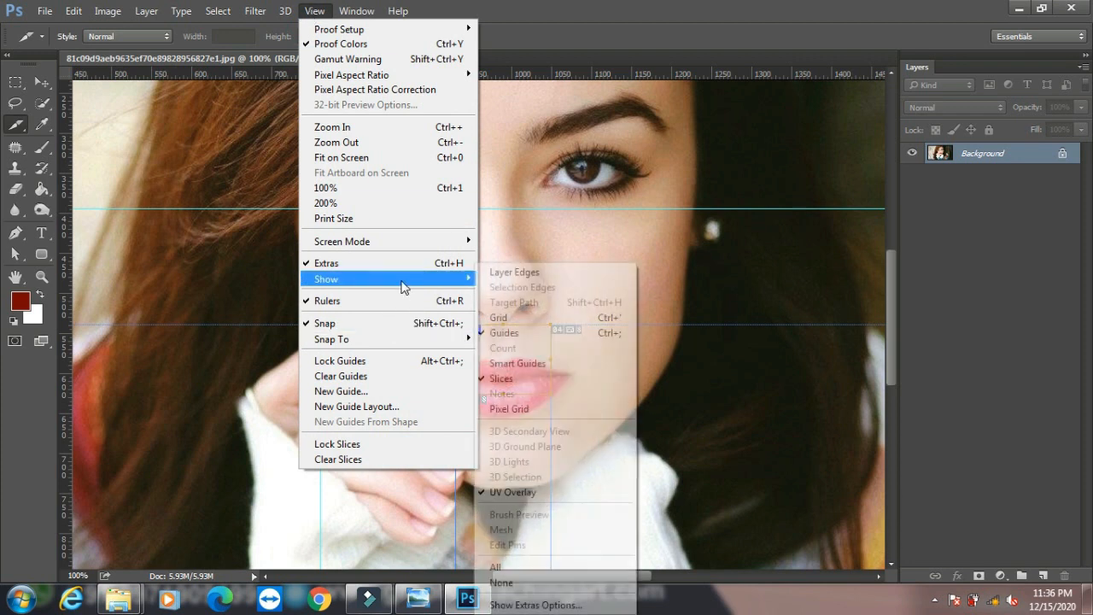
left_click(523, 319)
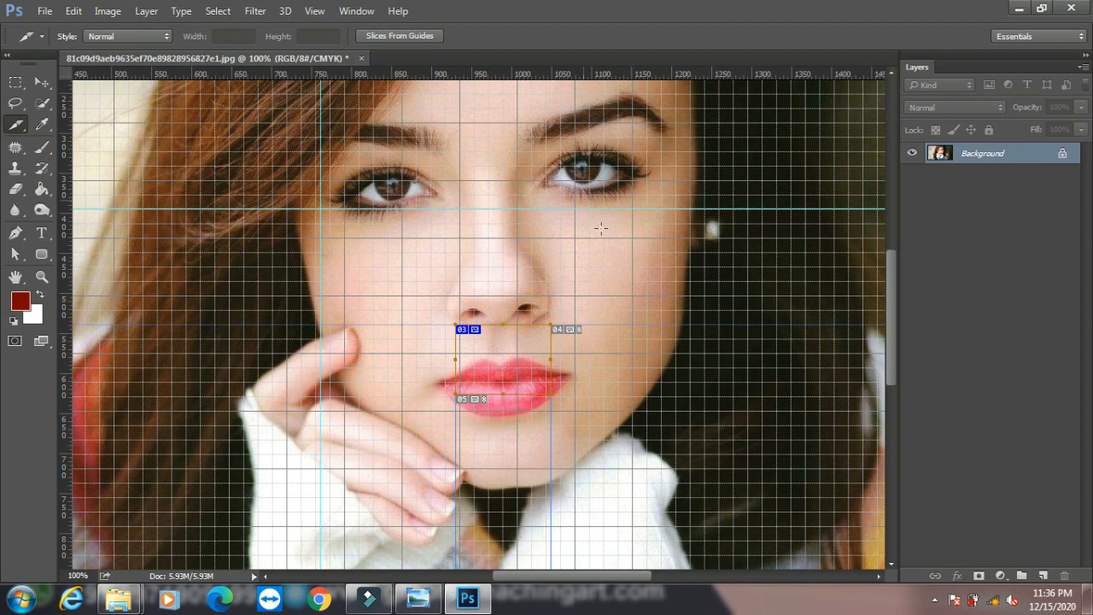
- Preview red (db1b1b) as the grid color in the Guides, Grid & Slices preferences, and cancel without saving it
left_click(312, 12)
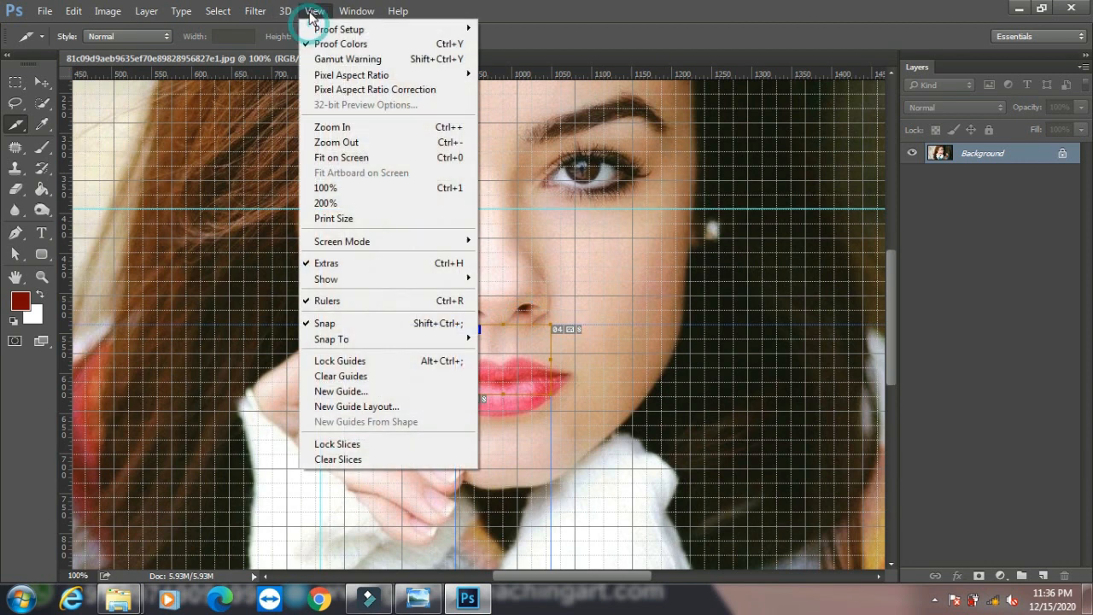
left_click(73, 10)
mouse_move(200, 589)
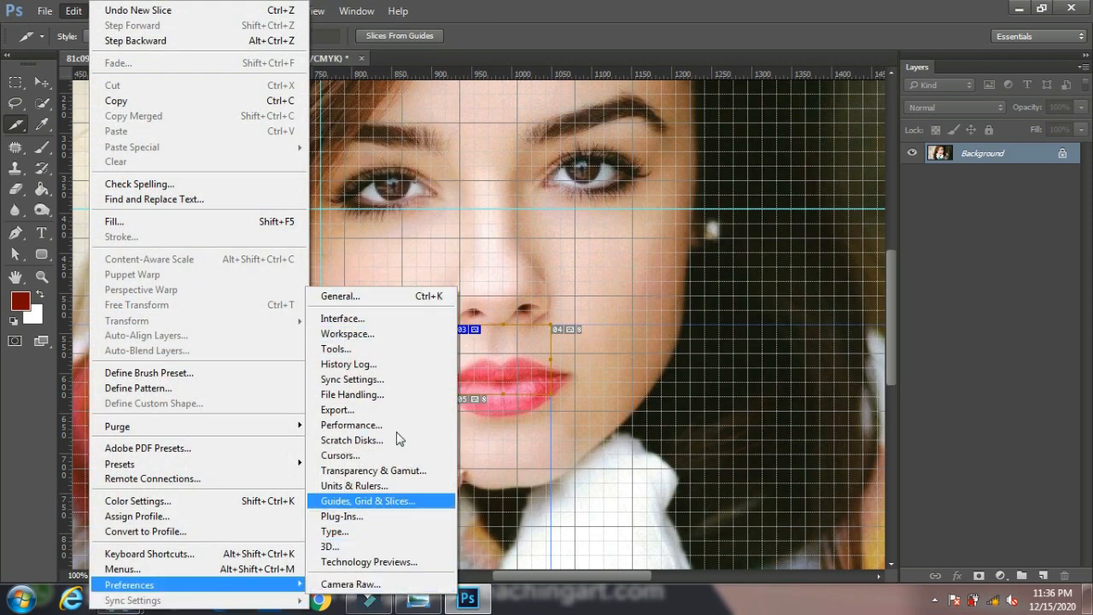
left_click(371, 504)
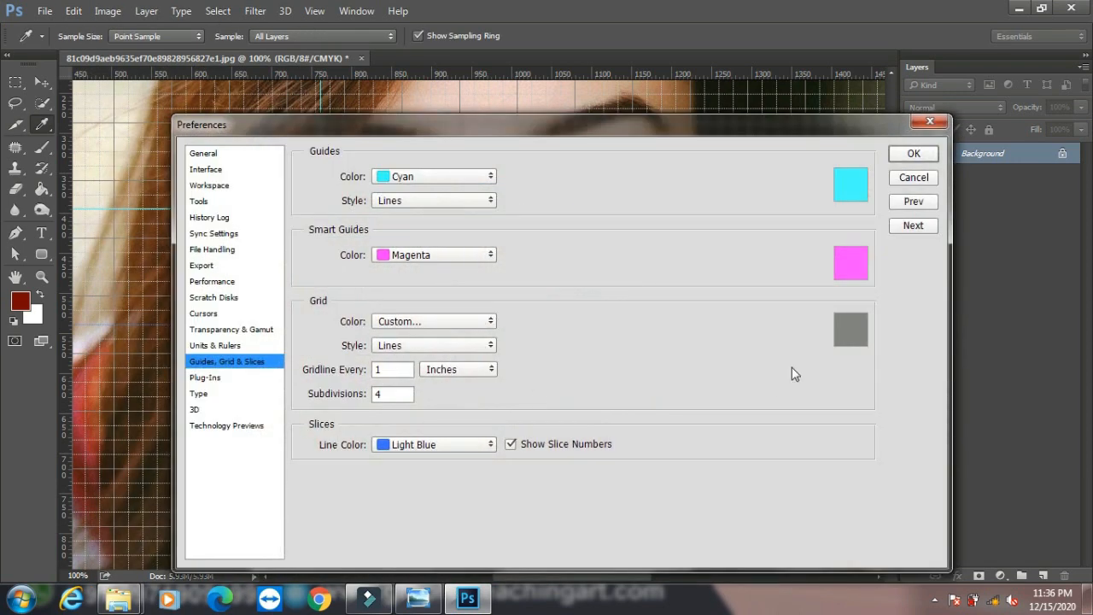
left_click(854, 327)
left_click(838, 164)
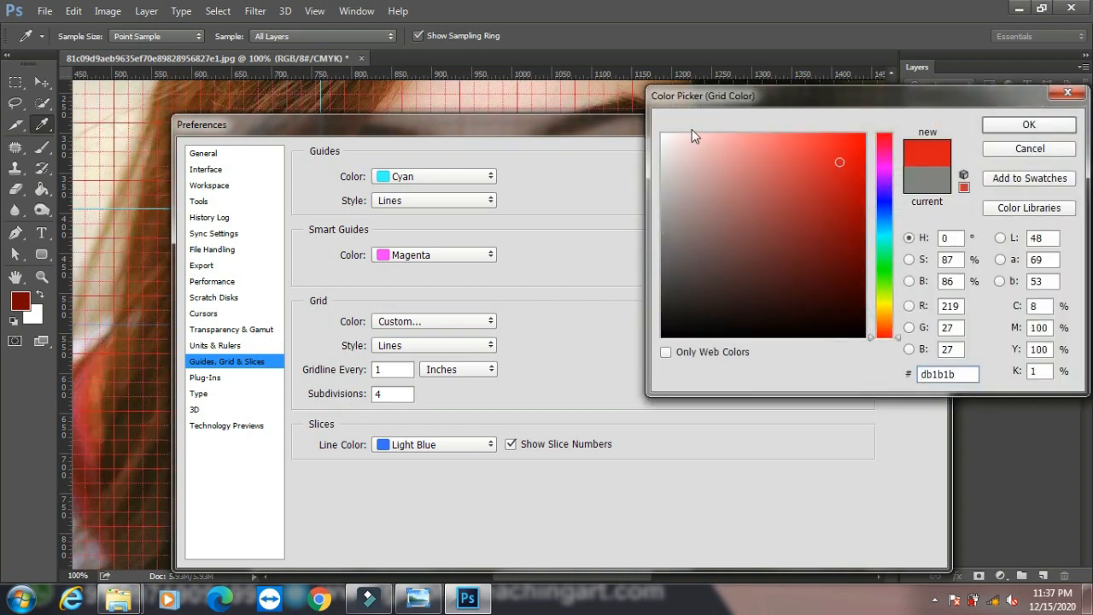
left_click(1021, 156)
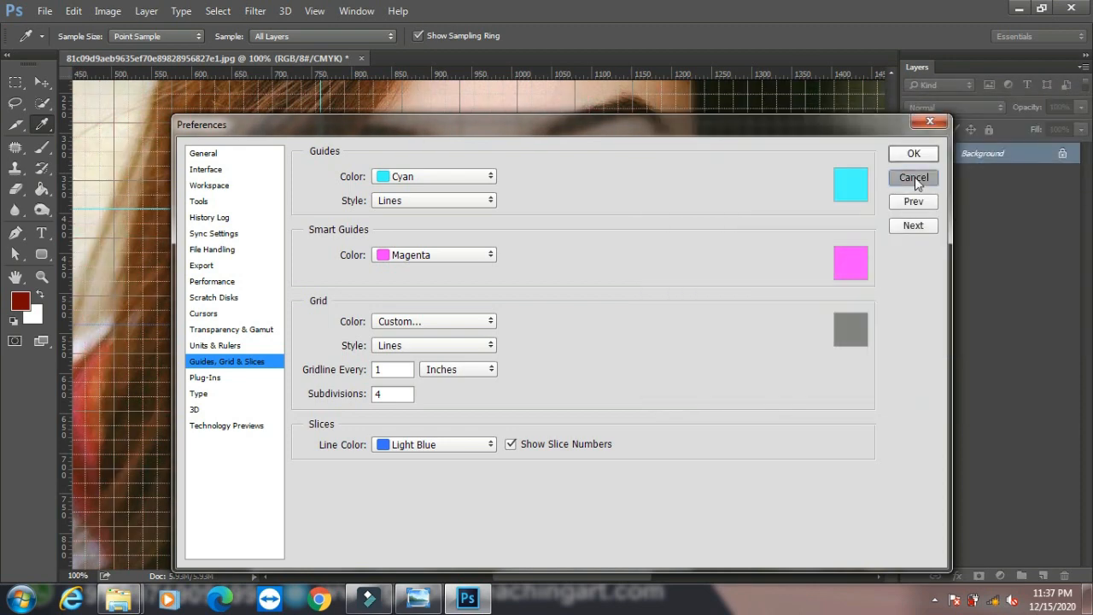
left_click(914, 178)
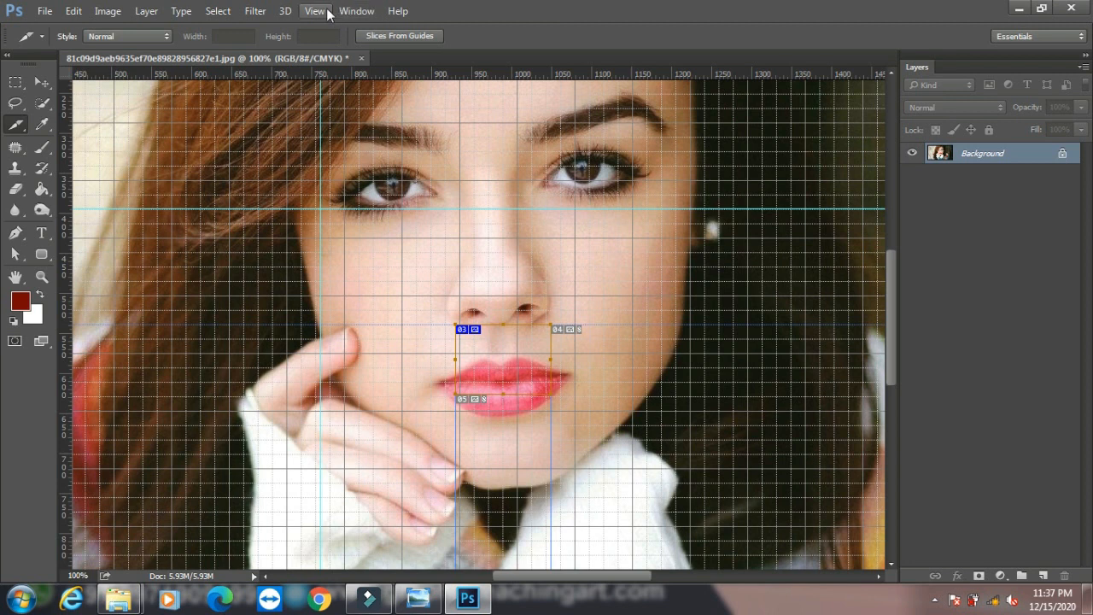
- Hide the grid over the portrait
left_click(315, 11)
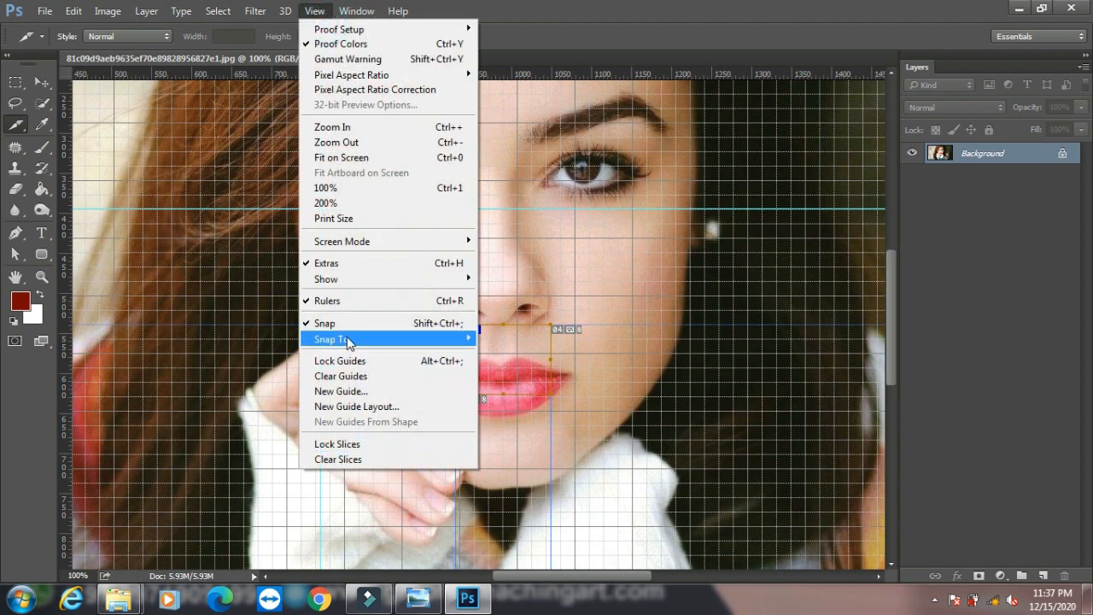
mouse_move(348, 341)
mouse_move(374, 280)
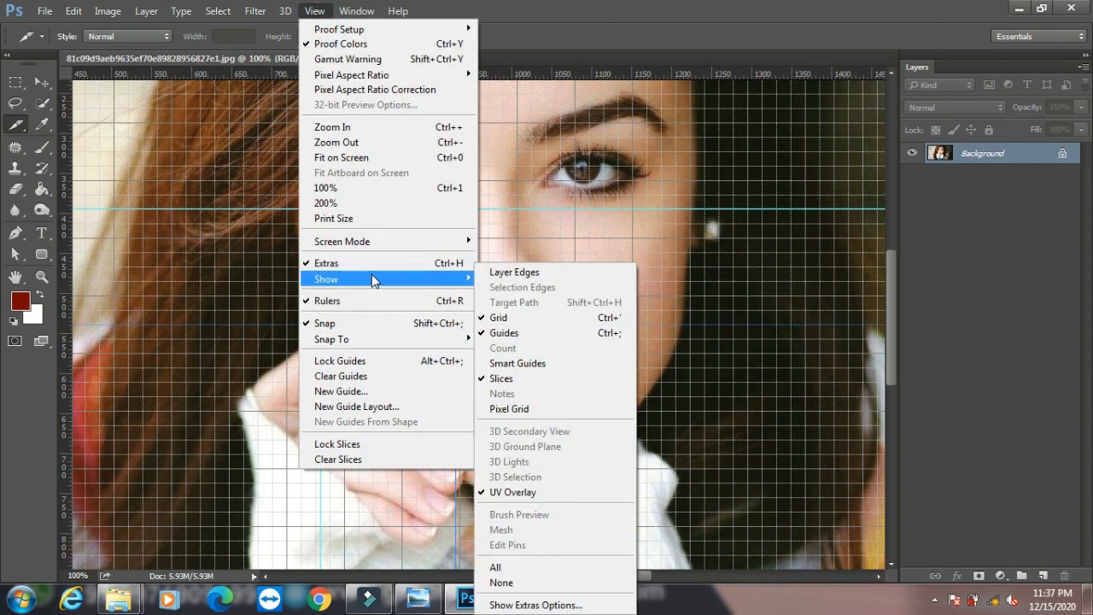
left_click(504, 321)
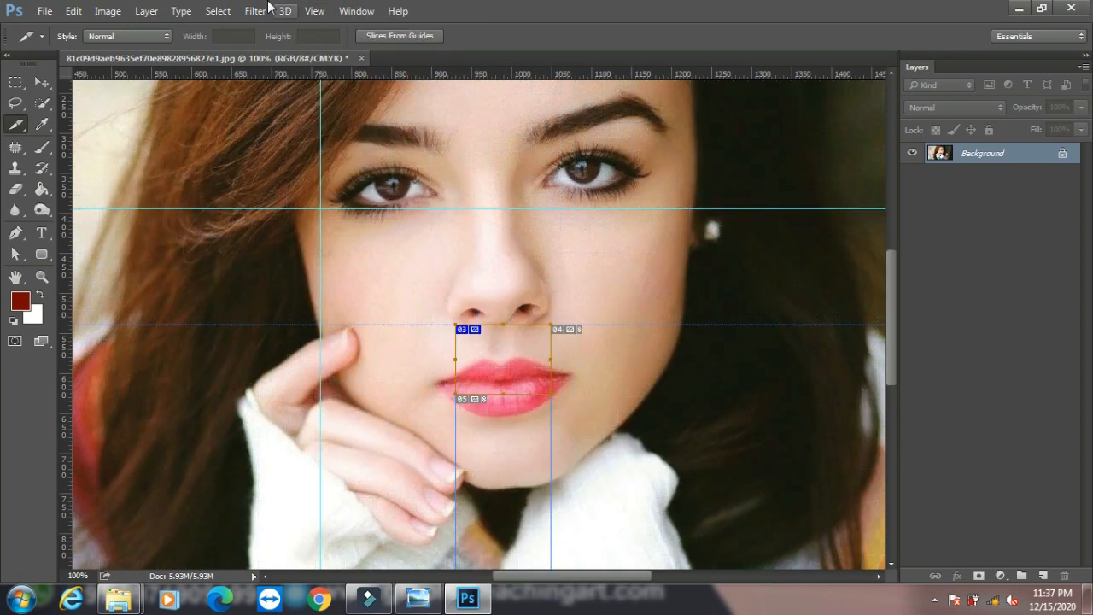
- Hide only the guides on the portrait and show them again
left_click(307, 12)
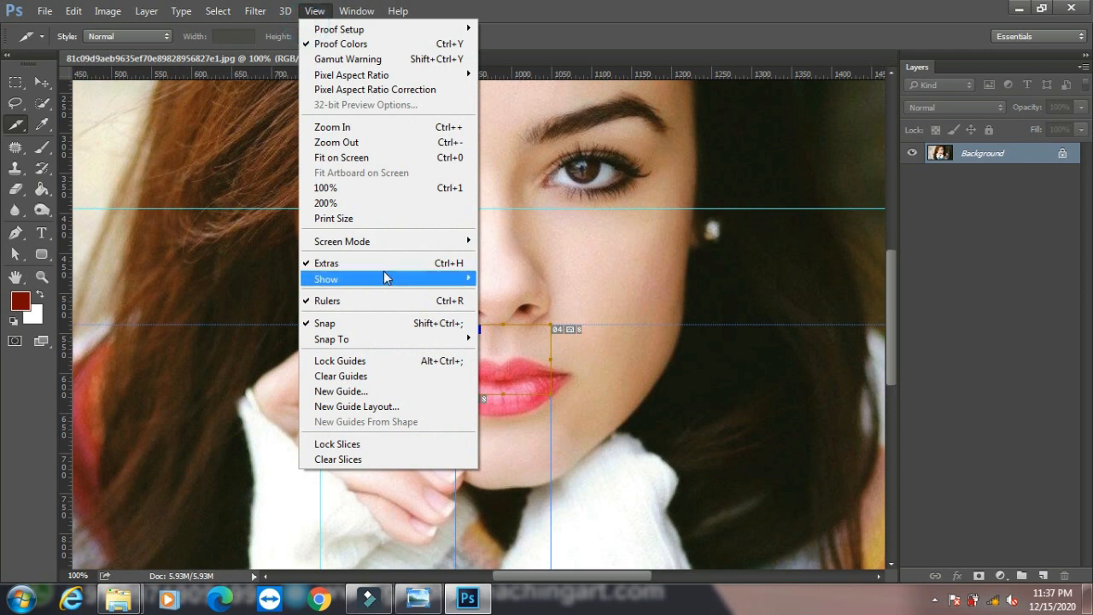
mouse_move(384, 279)
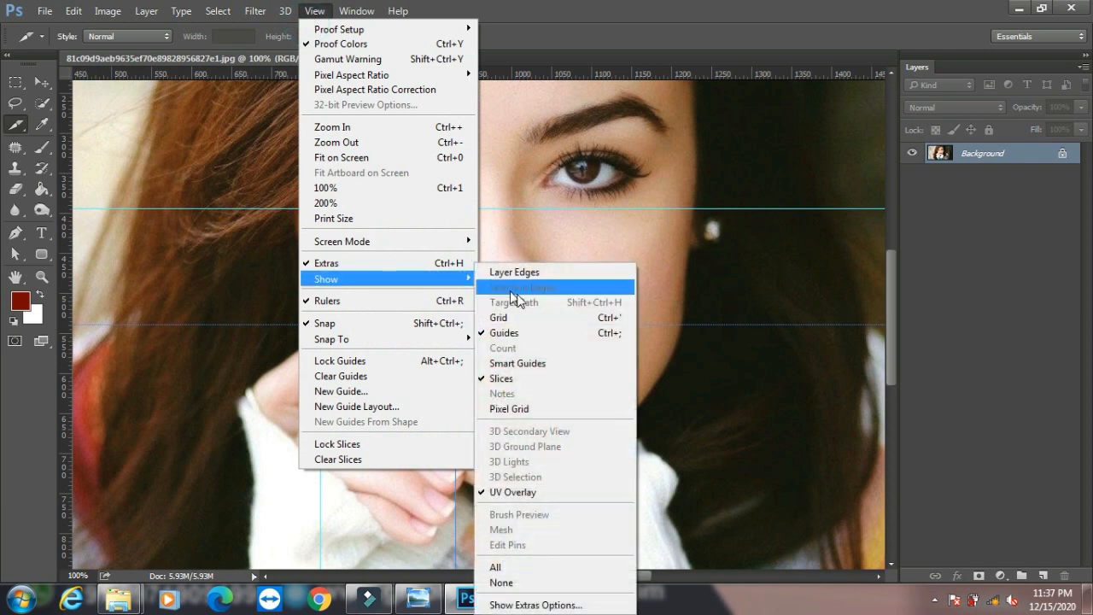
left_click(523, 339)
left_click(322, 13)
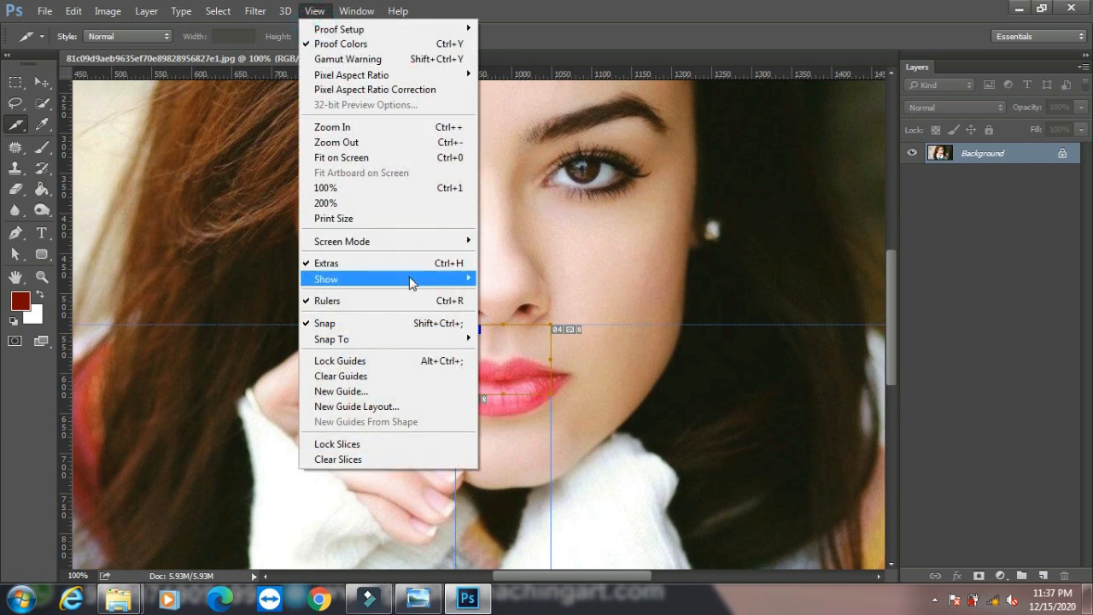
mouse_move(412, 280)
left_click(525, 335)
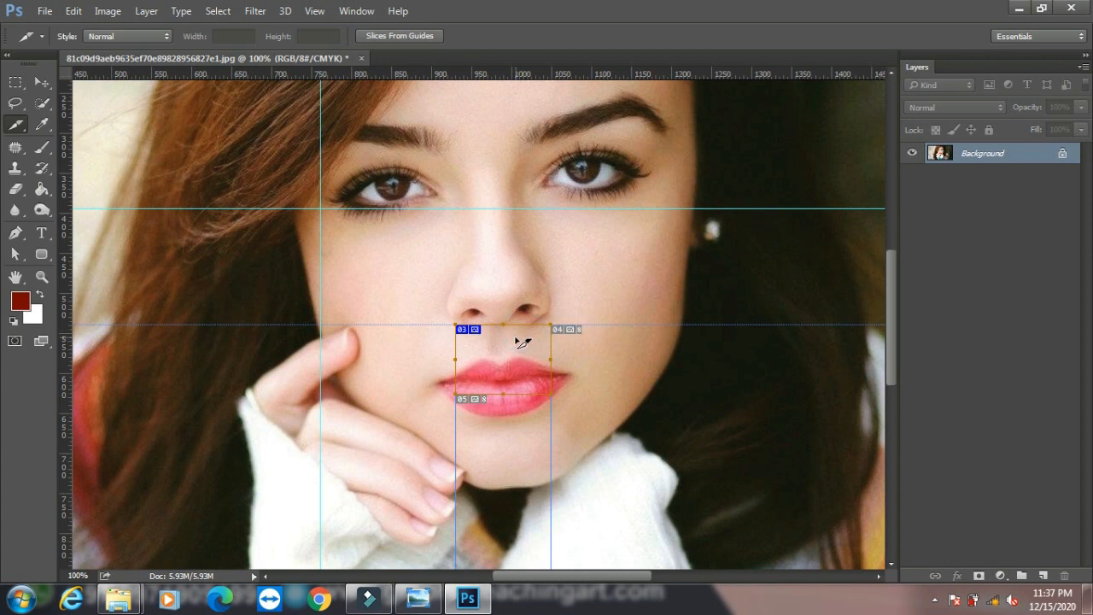
- Hide only the slices on the portrait and show them again
left_click(314, 10)
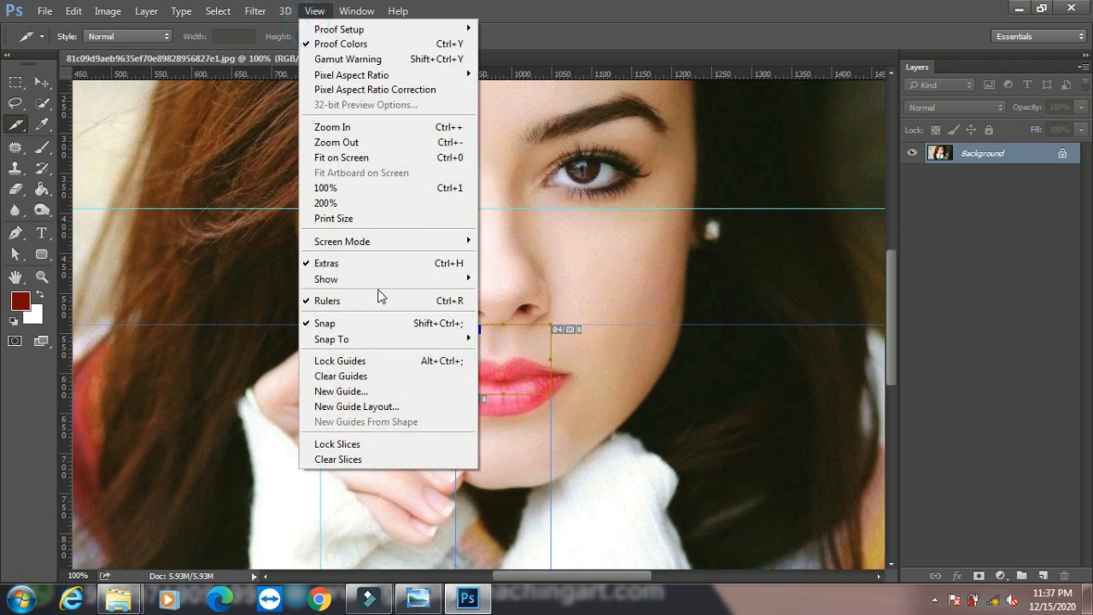
mouse_move(414, 282)
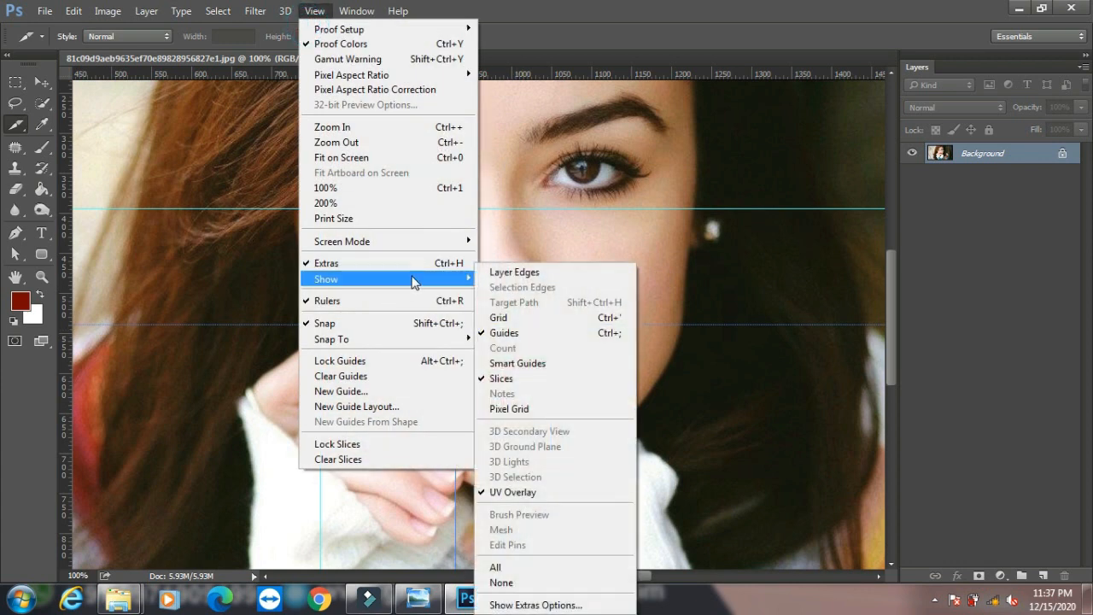
left_click(525, 381)
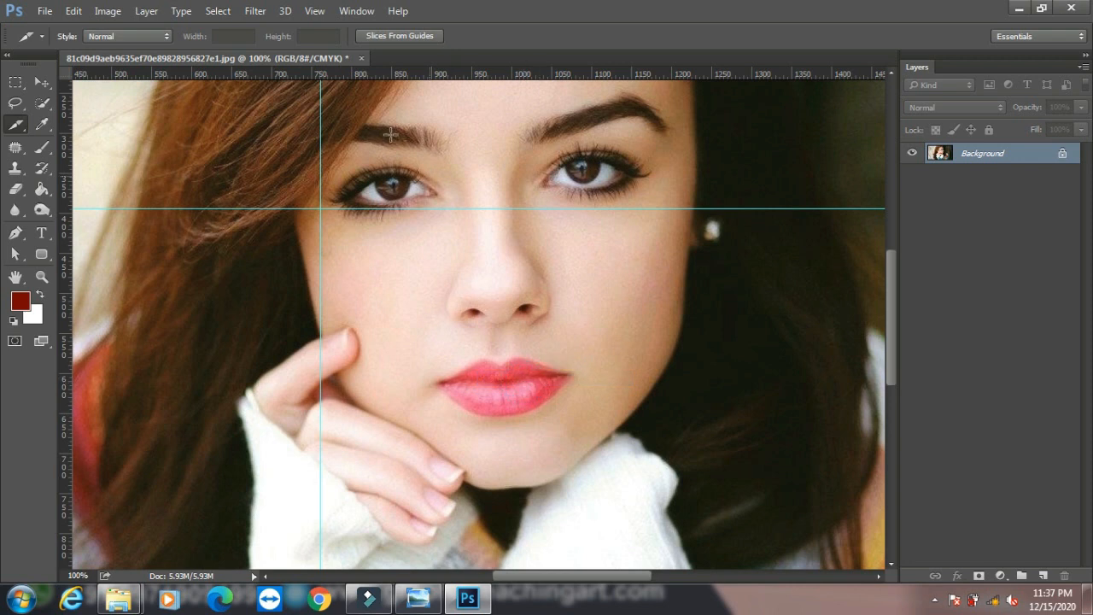
left_click(314, 10)
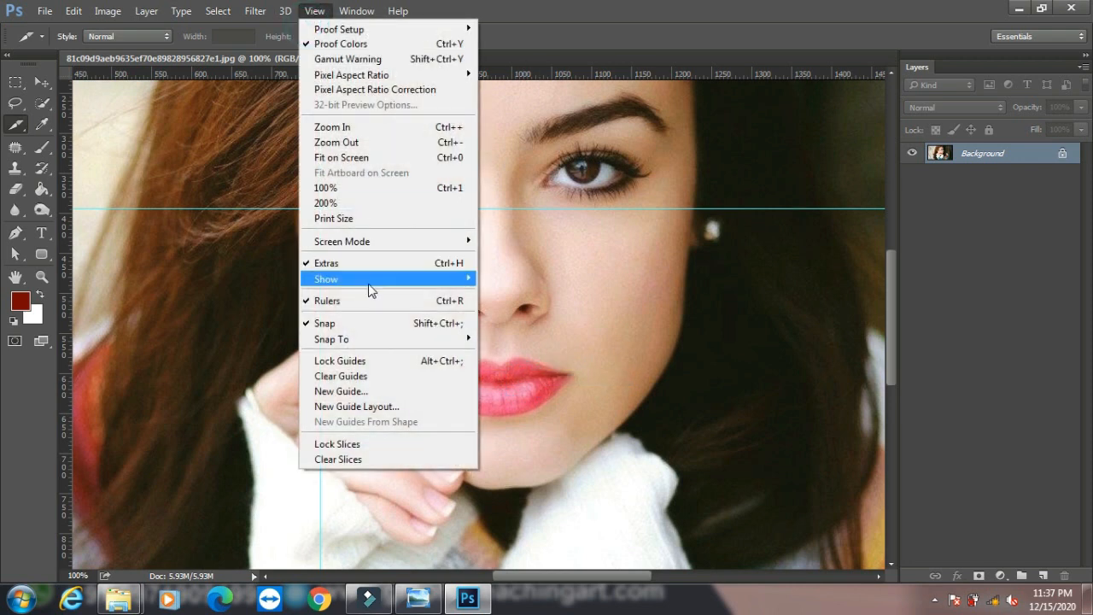
mouse_move(444, 285)
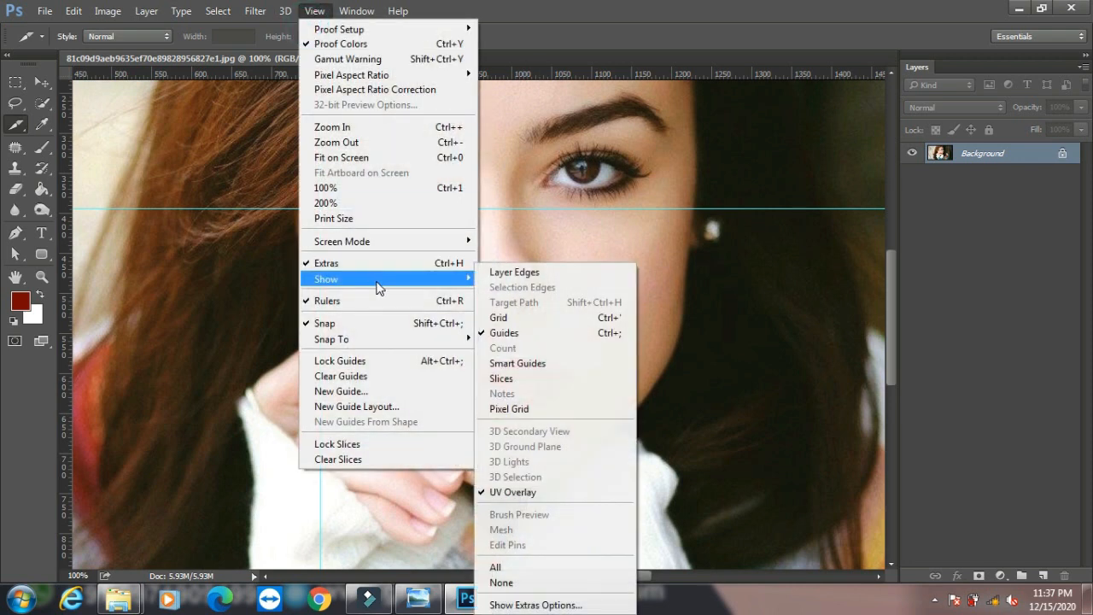
left_click(517, 378)
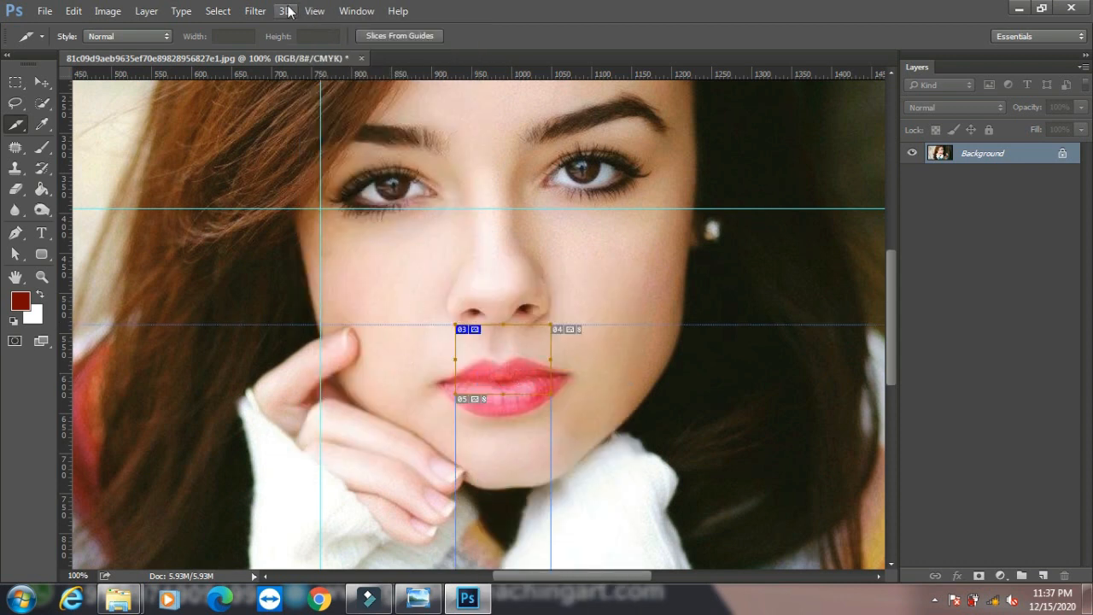
- Turn off Extras to hide the guides and slices together, and turn Extras back on
left_click(314, 11)
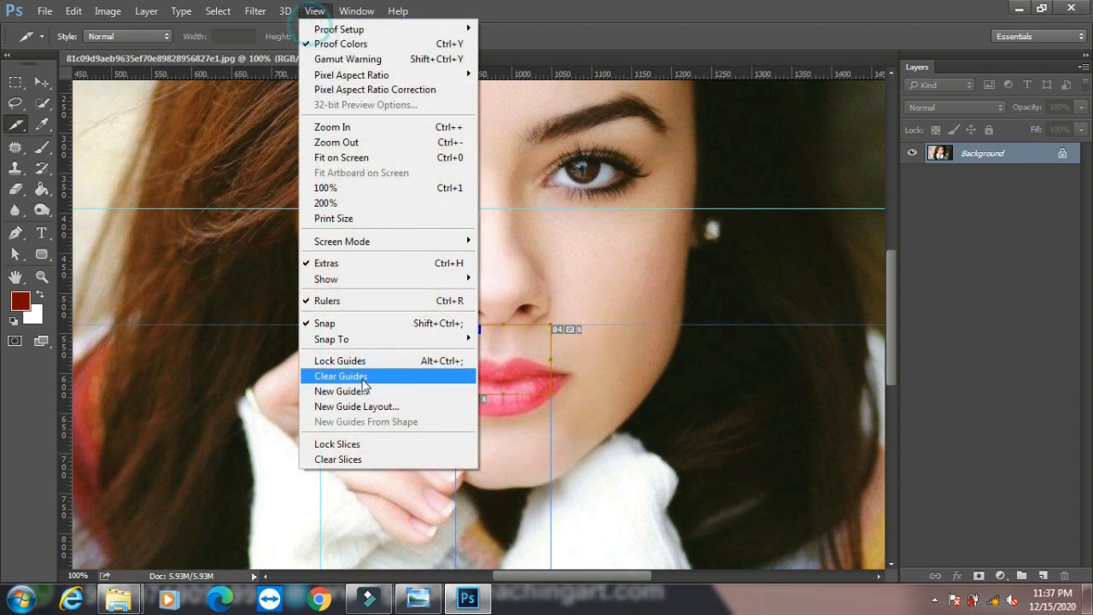
left_click(381, 264)
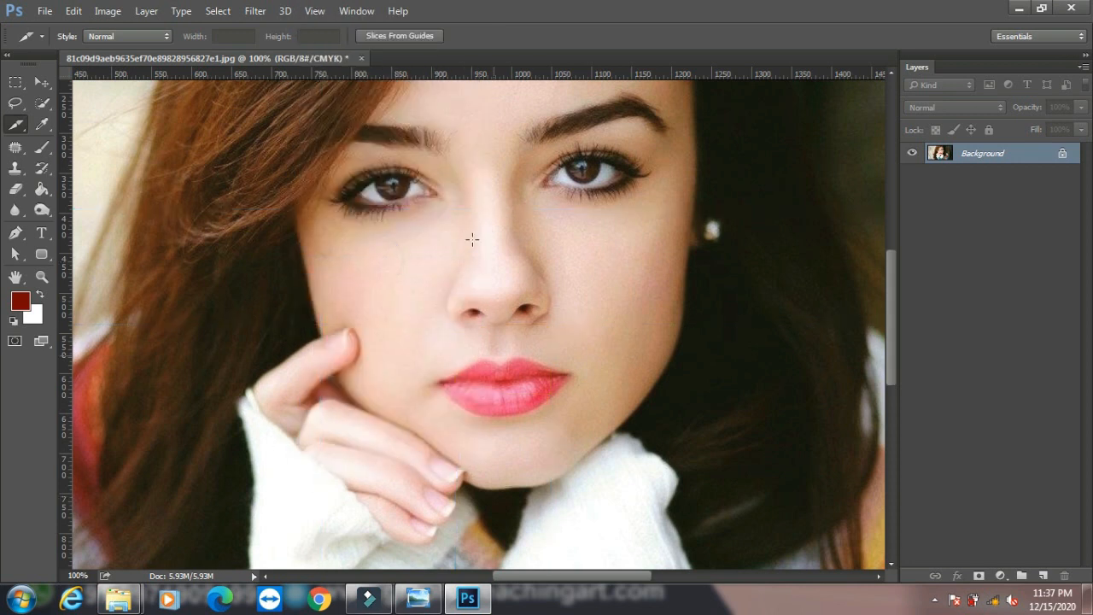
left_click(314, 11)
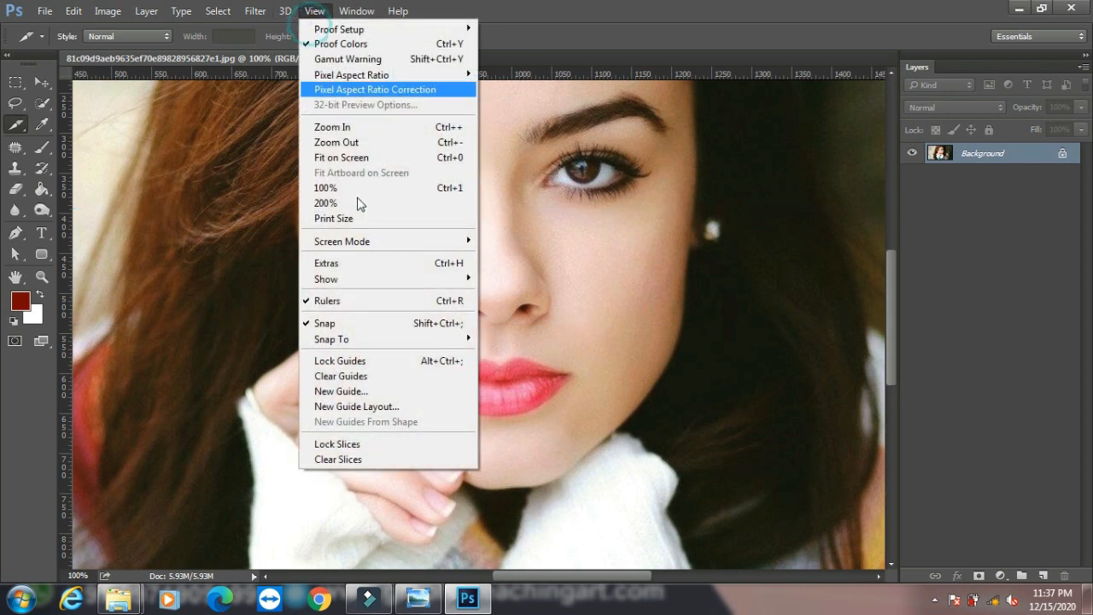
left_click(375, 265)
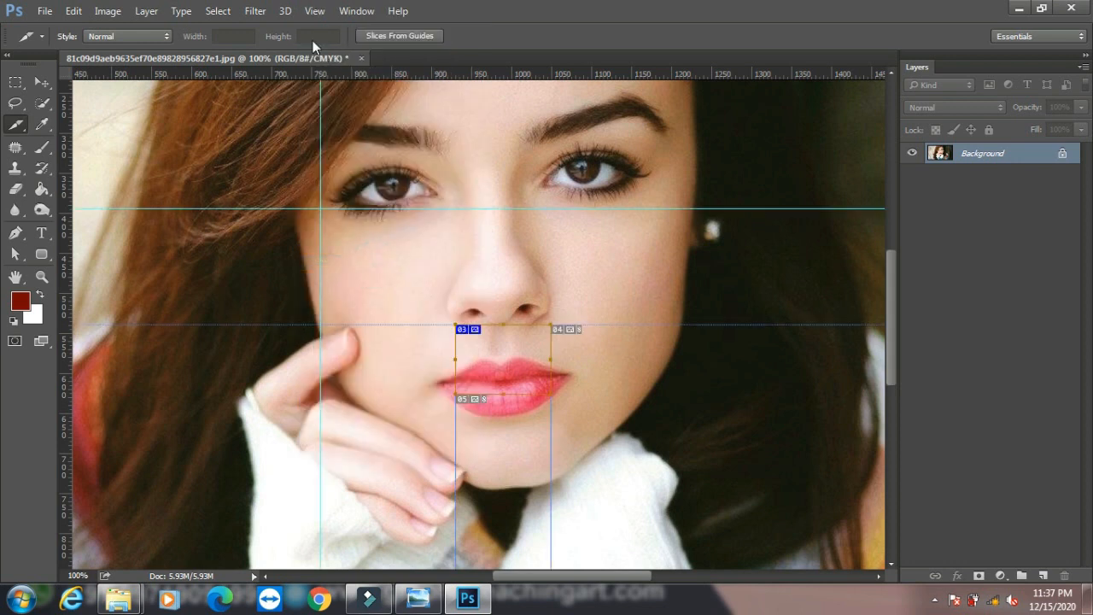
- Hide the rulers around the canvas and show them again
left_click(314, 10)
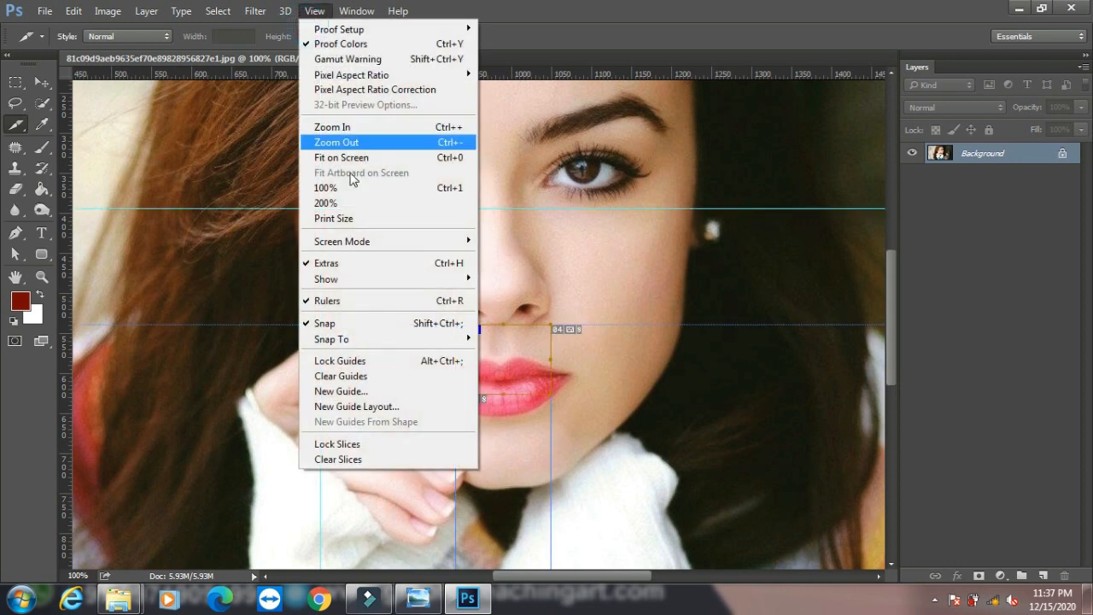
left_click(368, 301)
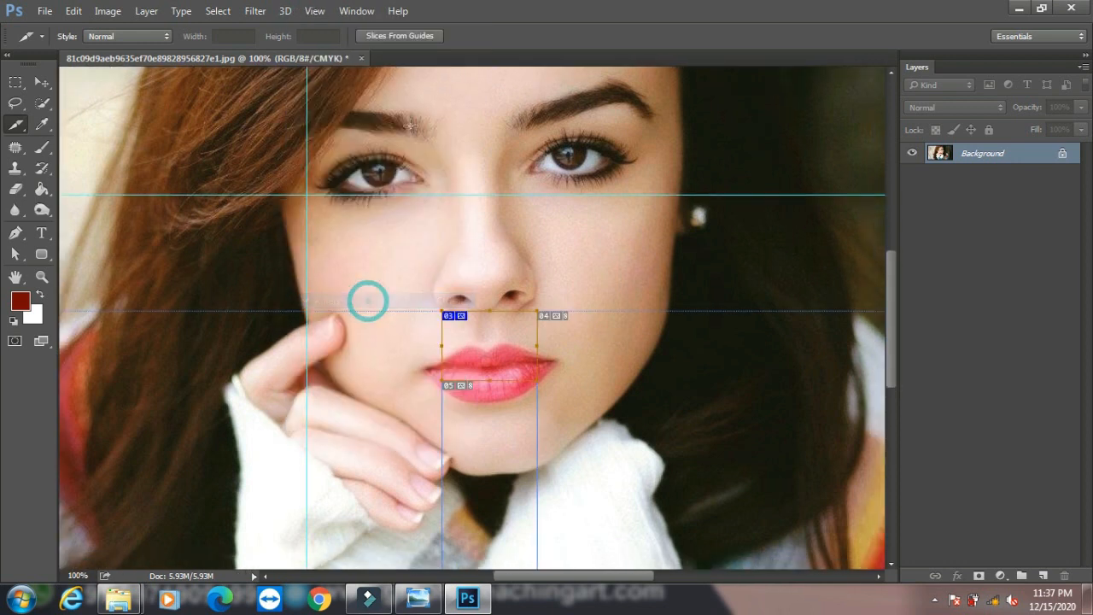
left_click(315, 11)
left_click(340, 303)
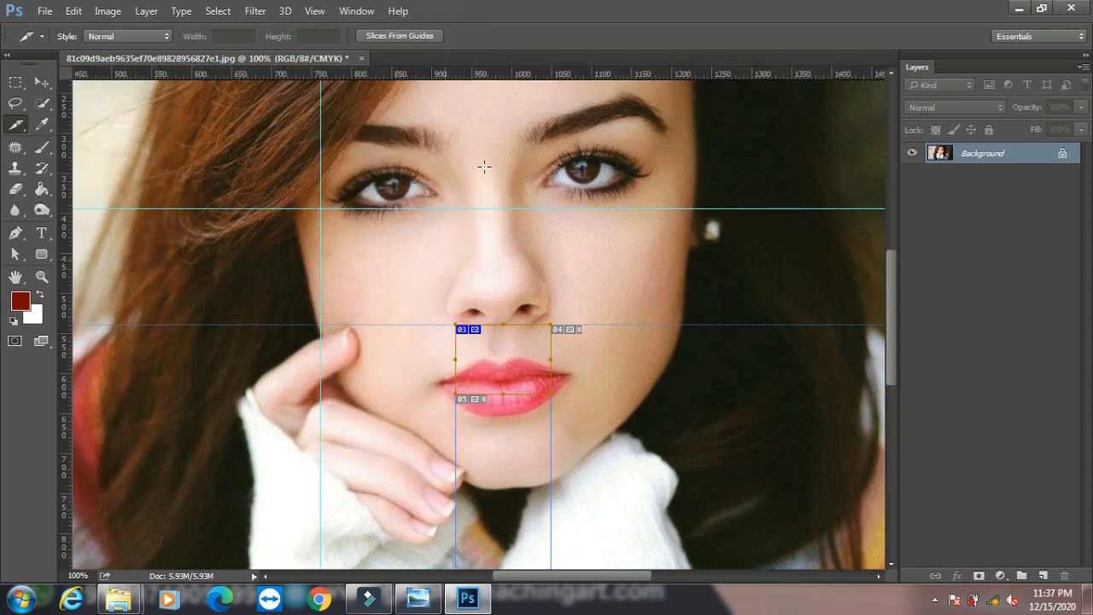
- With the Move tool, shift the vertical guide left into the hair and lower the horizontal guide slightly to the earring's level
left_click(314, 11)
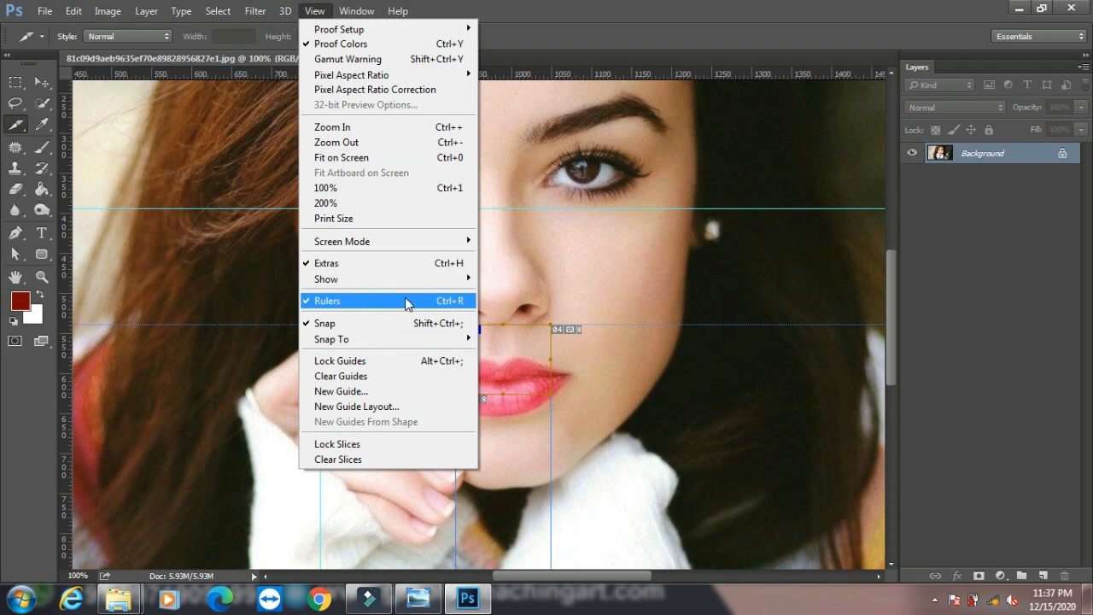
mouse_move(405, 350)
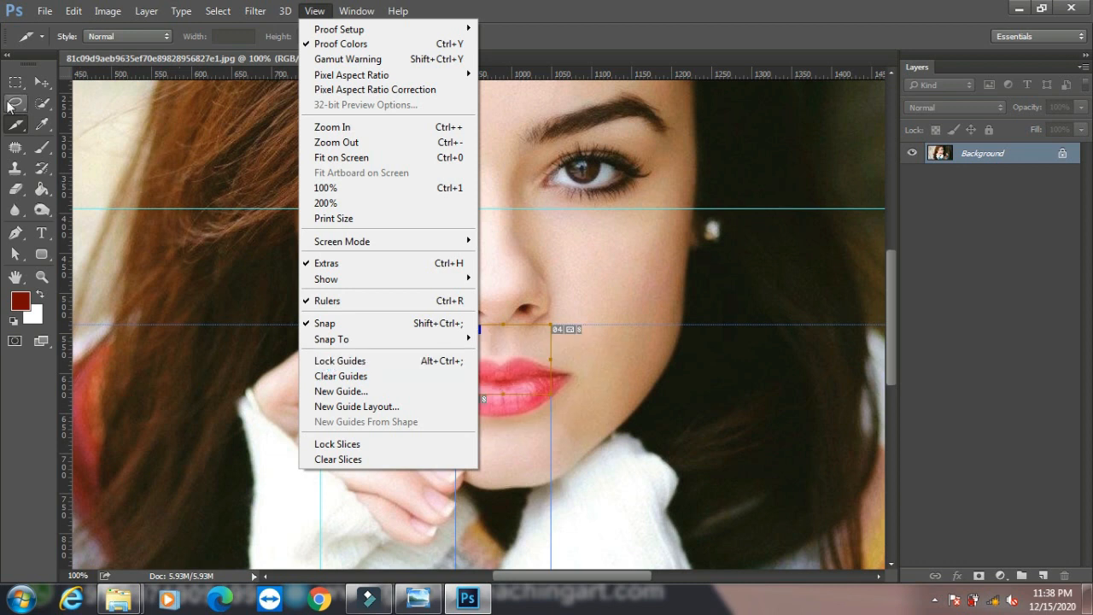
left_click(40, 82)
left_click_drag(321, 192, 230, 205)
left_click(251, 207)
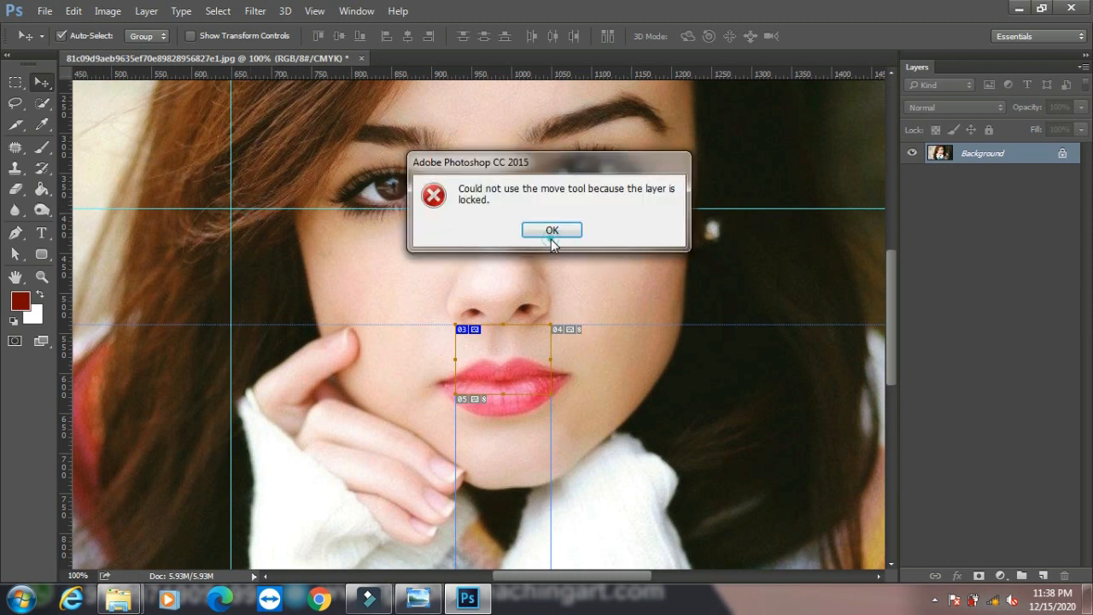
left_click(547, 232)
left_click_drag(390, 207, 381, 223)
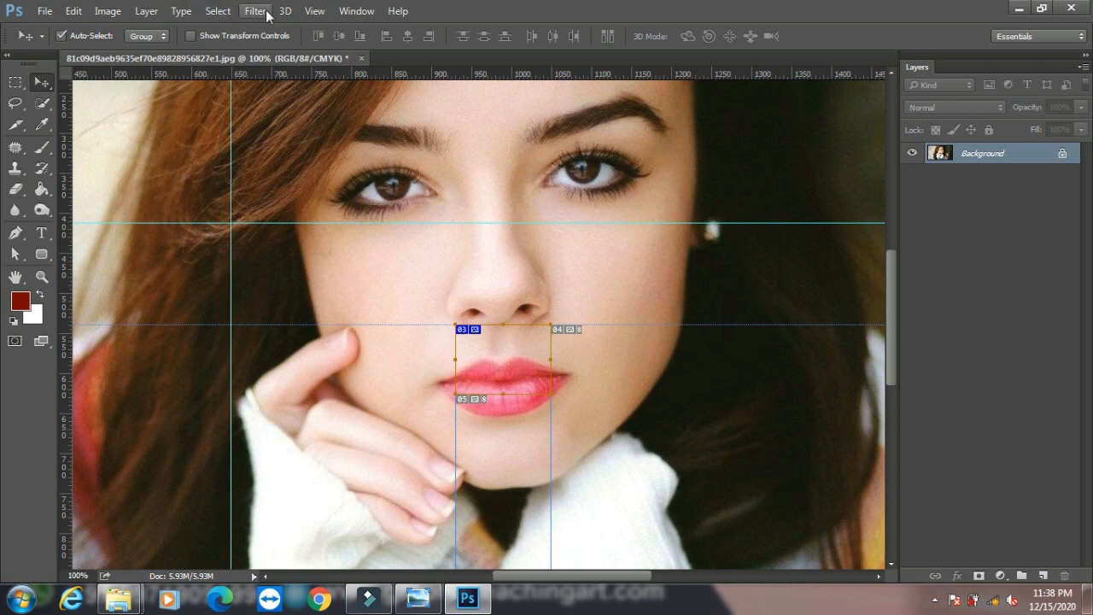
- Lock the guides on the portrait and unlock them again
left_click(312, 11)
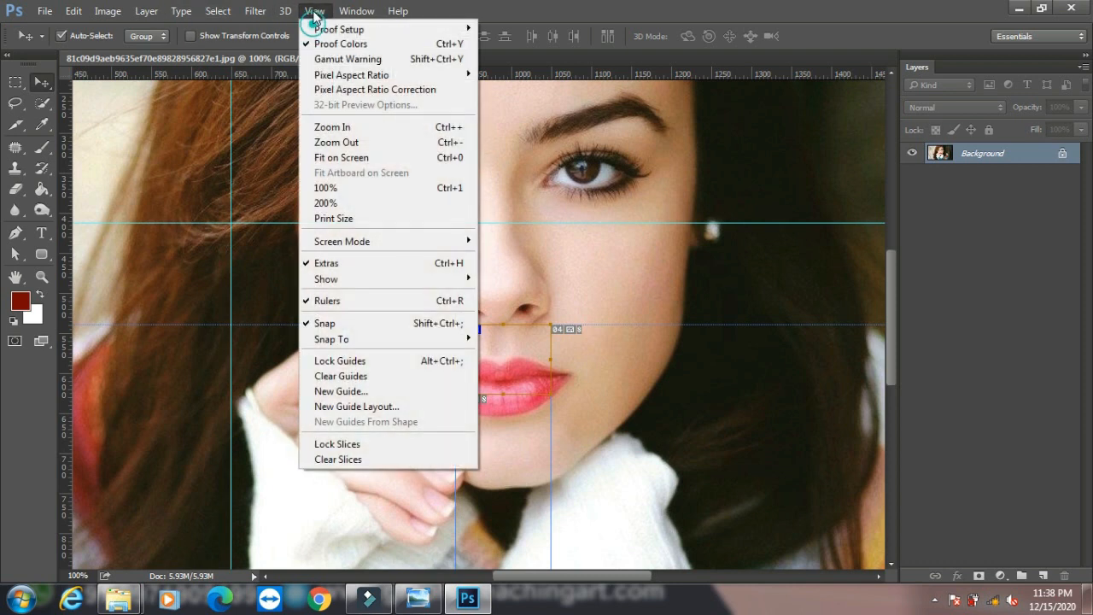
left_click(356, 363)
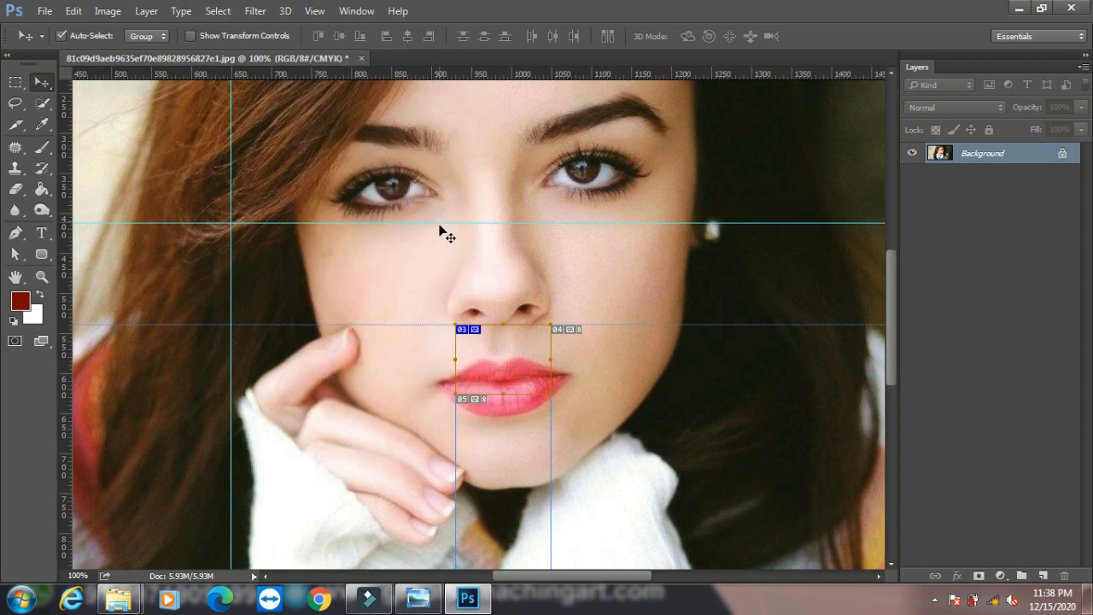
left_click(309, 11)
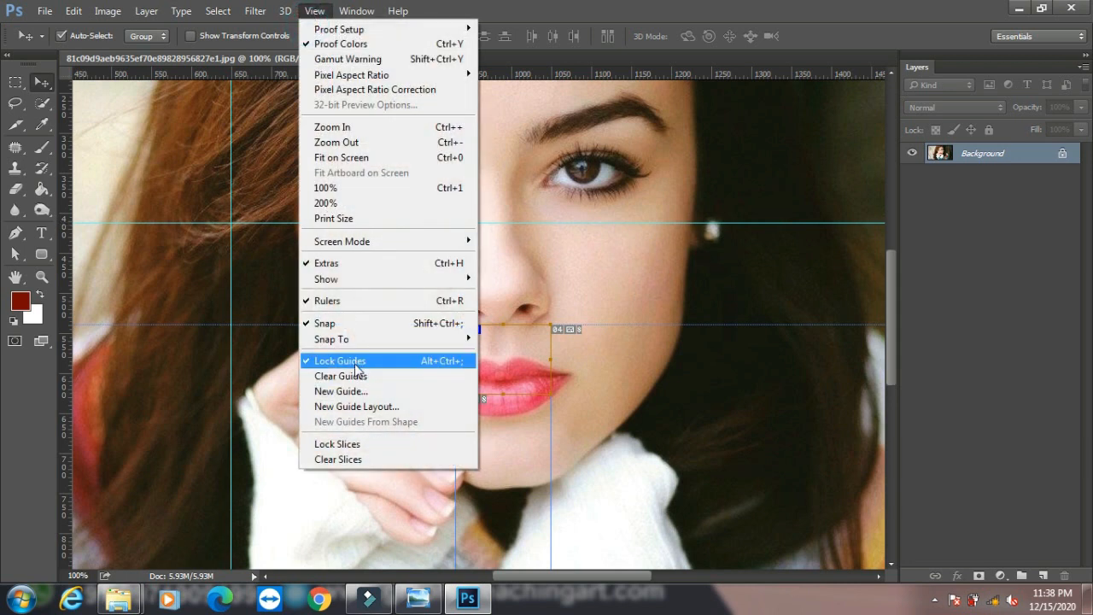
left_click(356, 362)
- Clear all guides from the portrait and step back through the history until the slices are removed
left_click(312, 10)
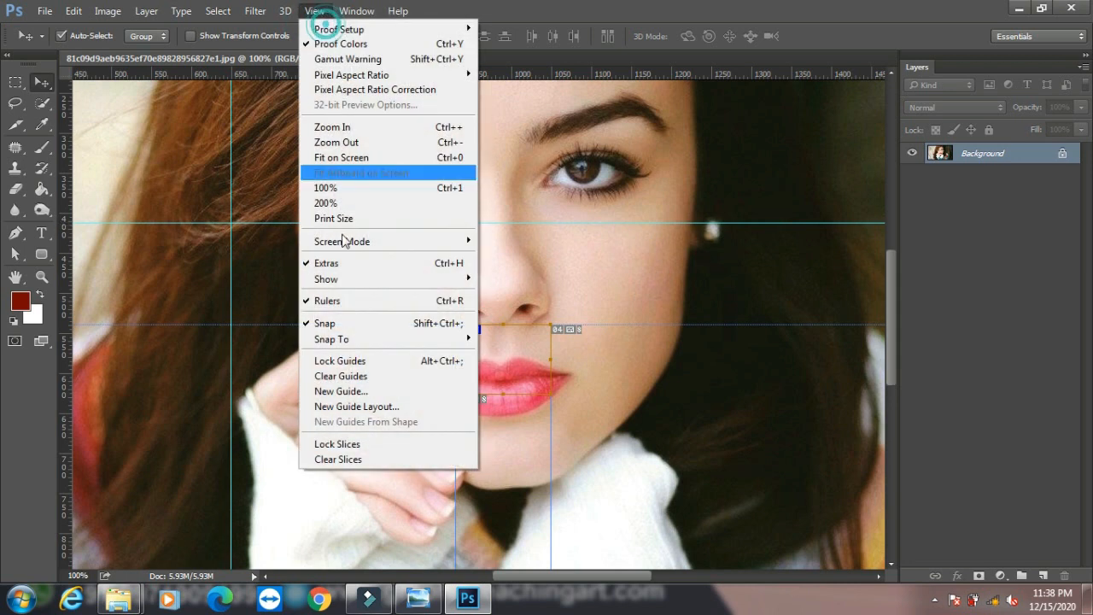
left_click(351, 377)
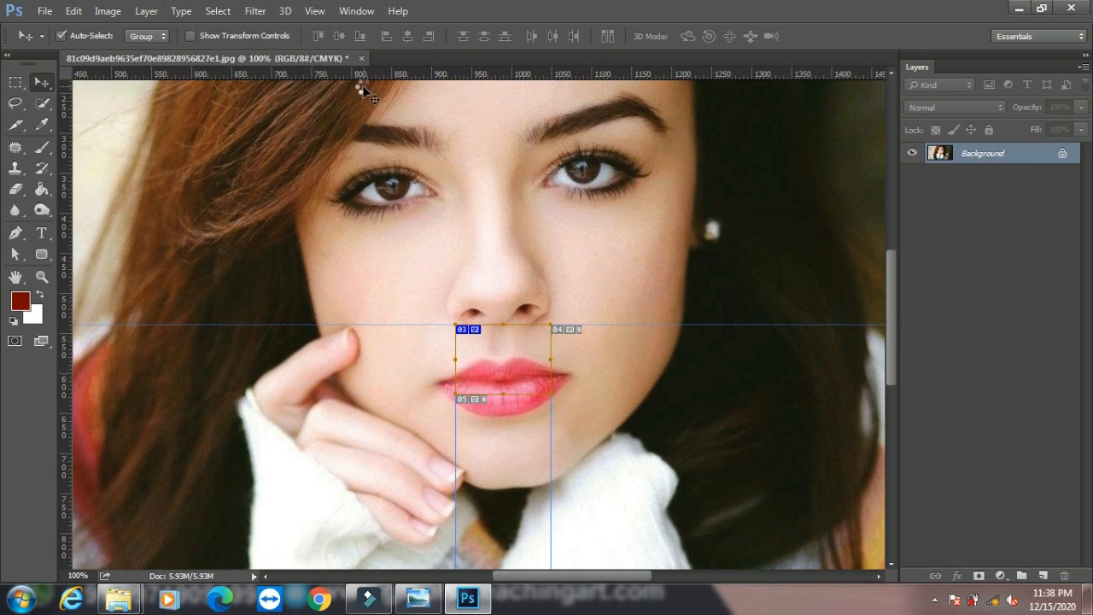
key("ctrl+alt+z")
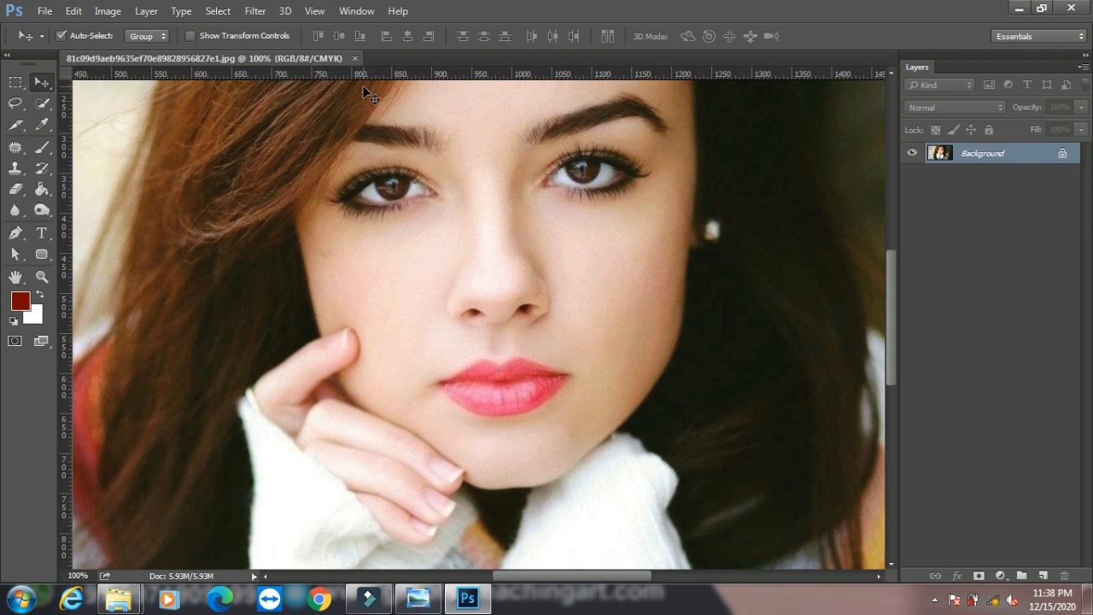
- Add a new vertical guide at position 10 near the photo's left edge, and clear it again
left_click(327, 14)
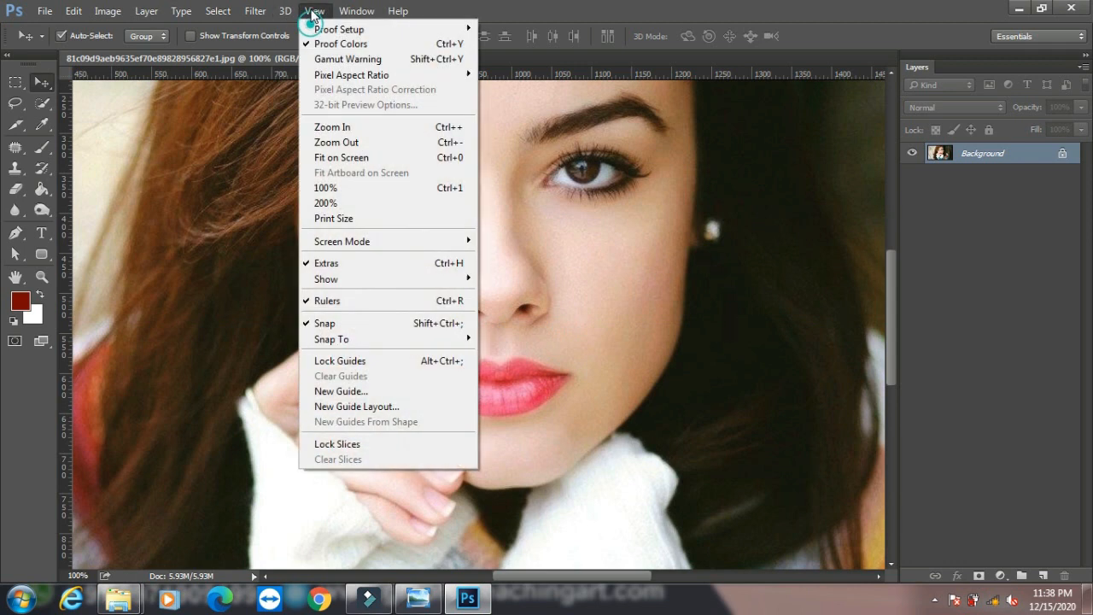
left_click(382, 396)
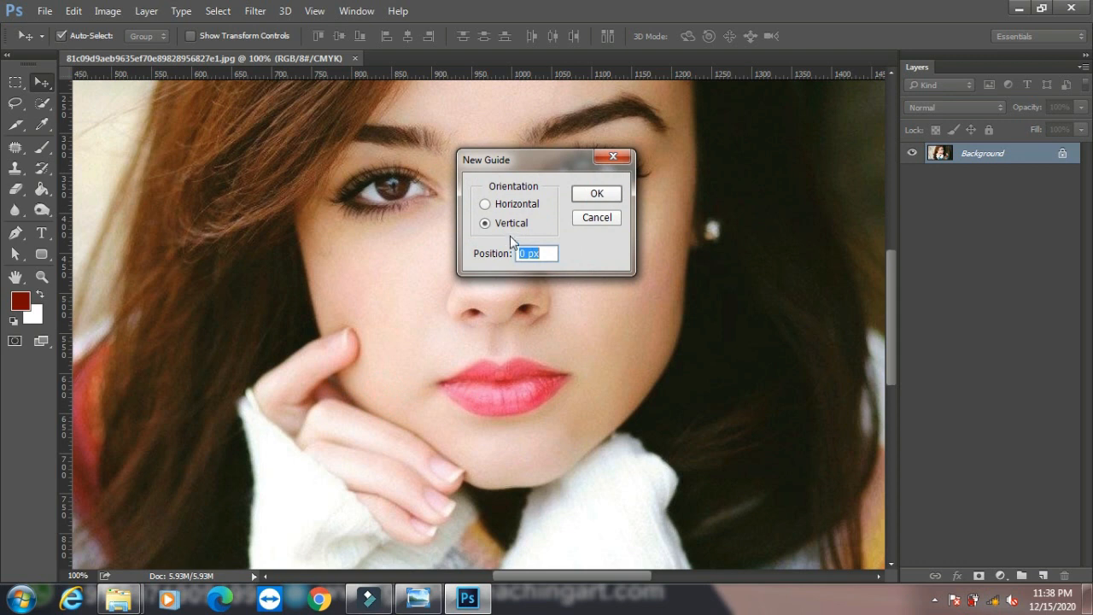
left_click_drag(551, 252, 511, 257)
type("10")
key("Return")
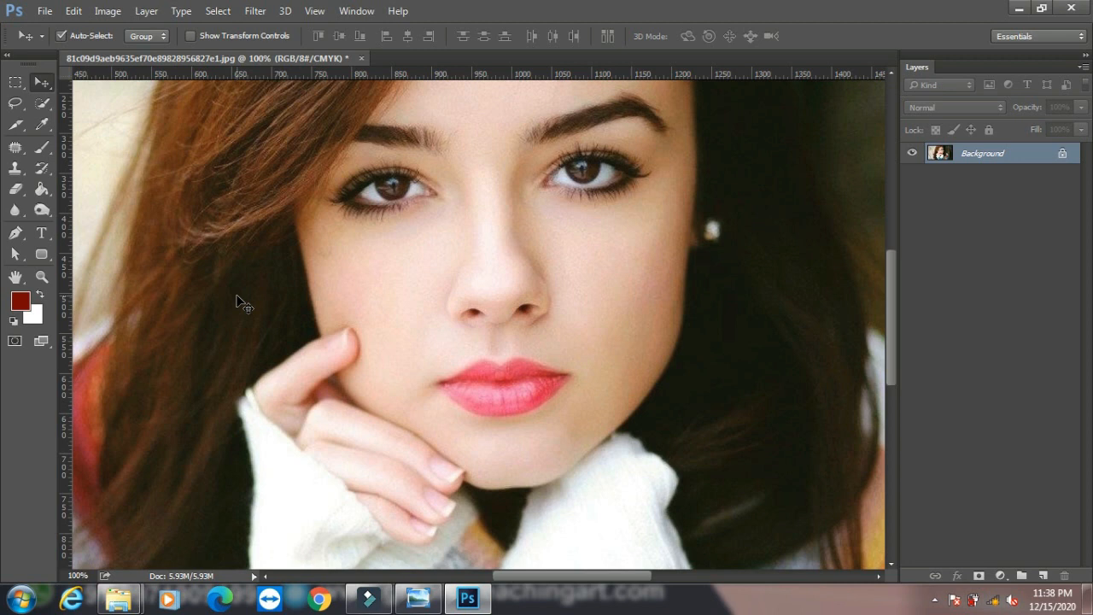
key("ctrl+minus")
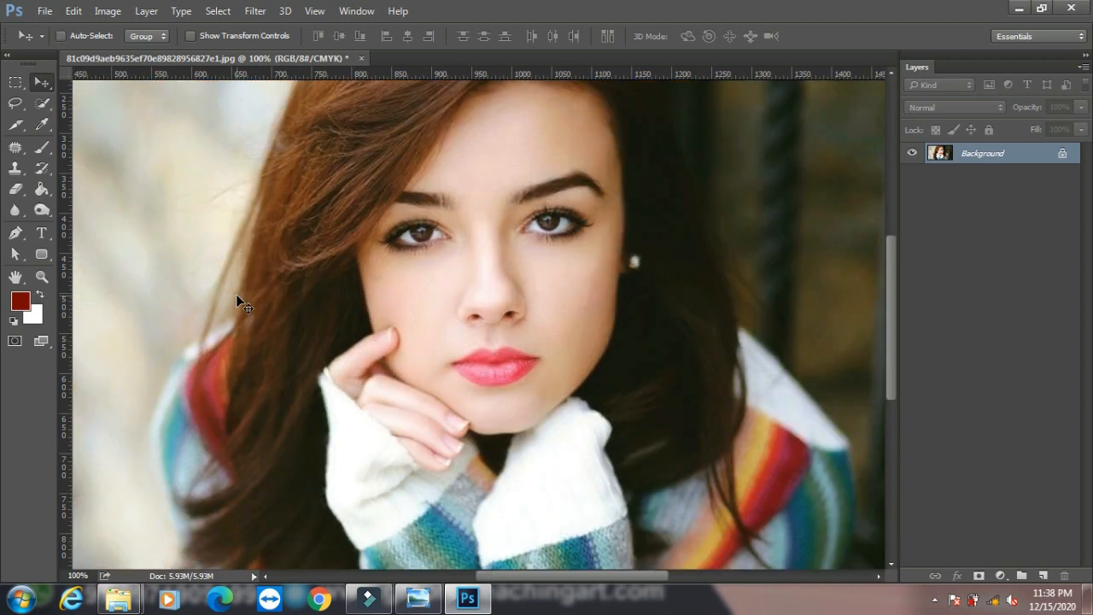
key("ctrl+minus")
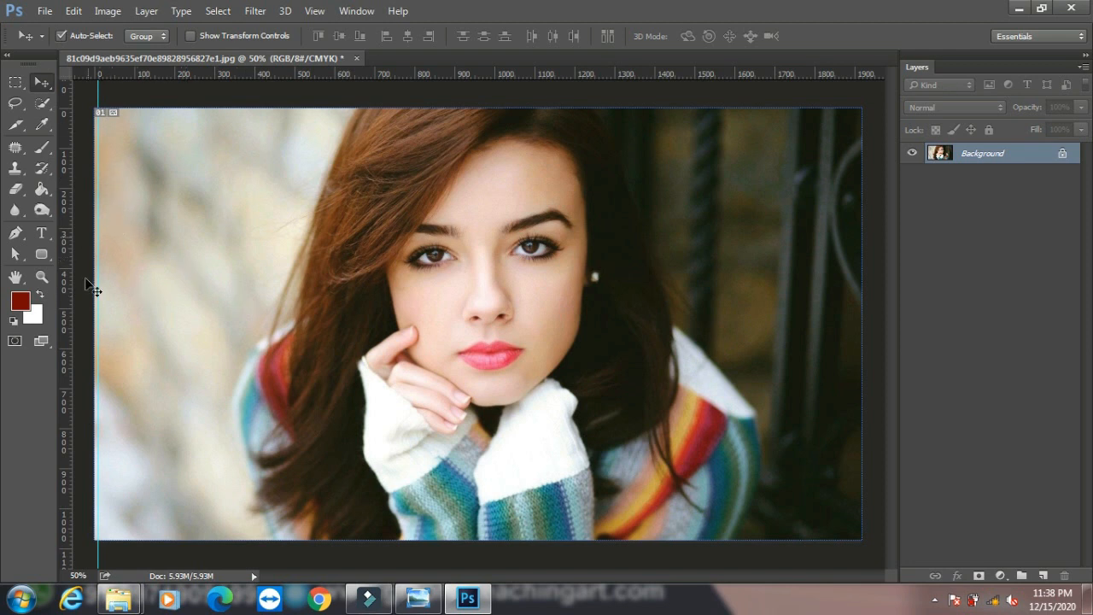
left_click(321, 10)
left_click(342, 377)
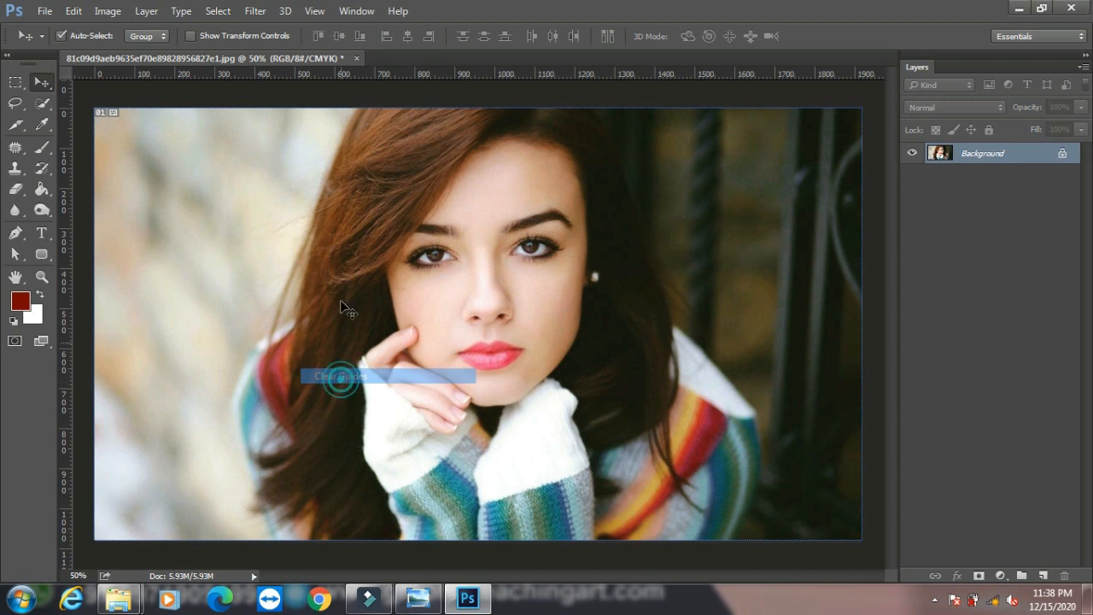
- Try a new guide layout with 2 columns of width 10, and with the margin and rows options enabled
left_click(314, 12)
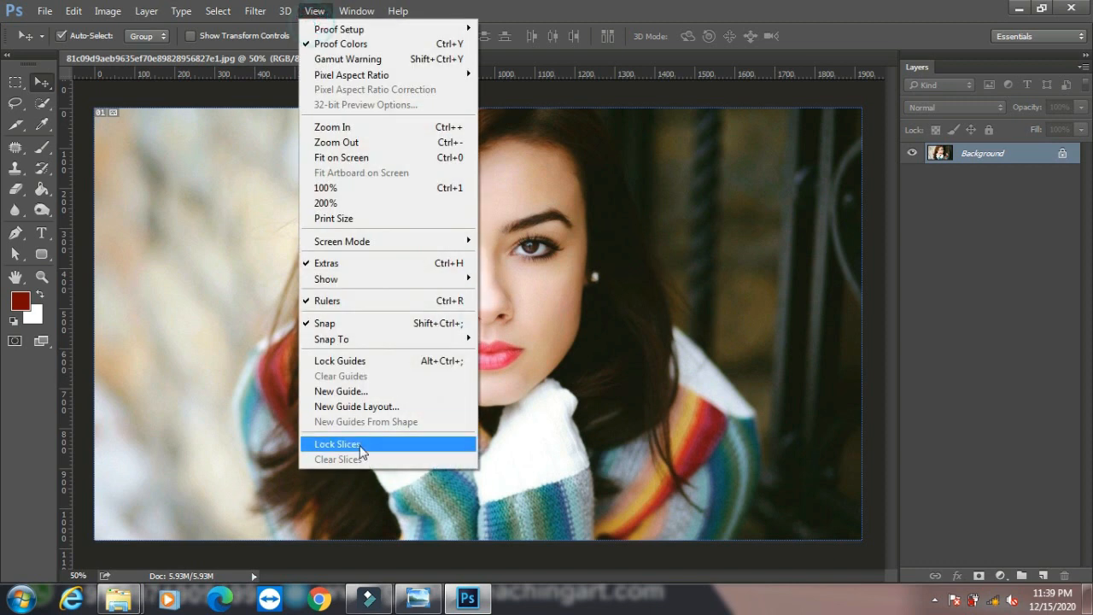
left_click(383, 407)
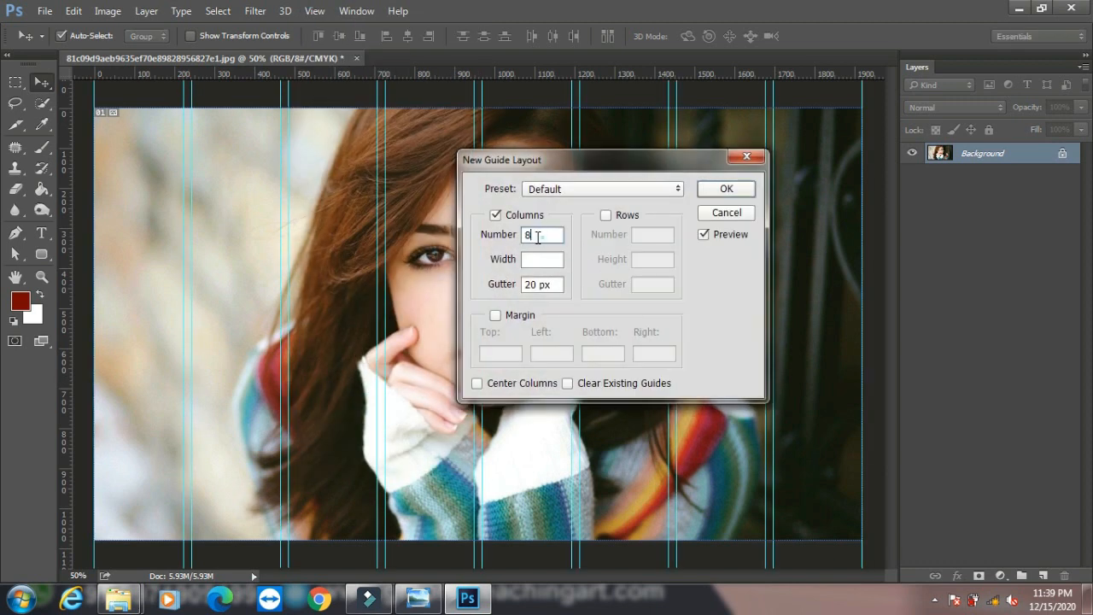
type("2")
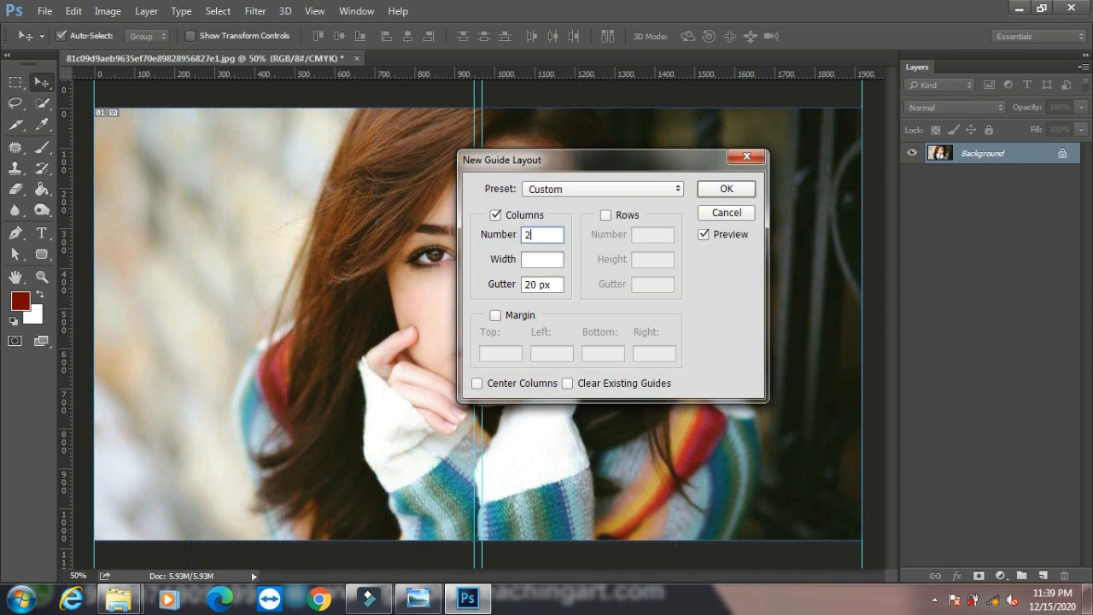
left_click(534, 260)
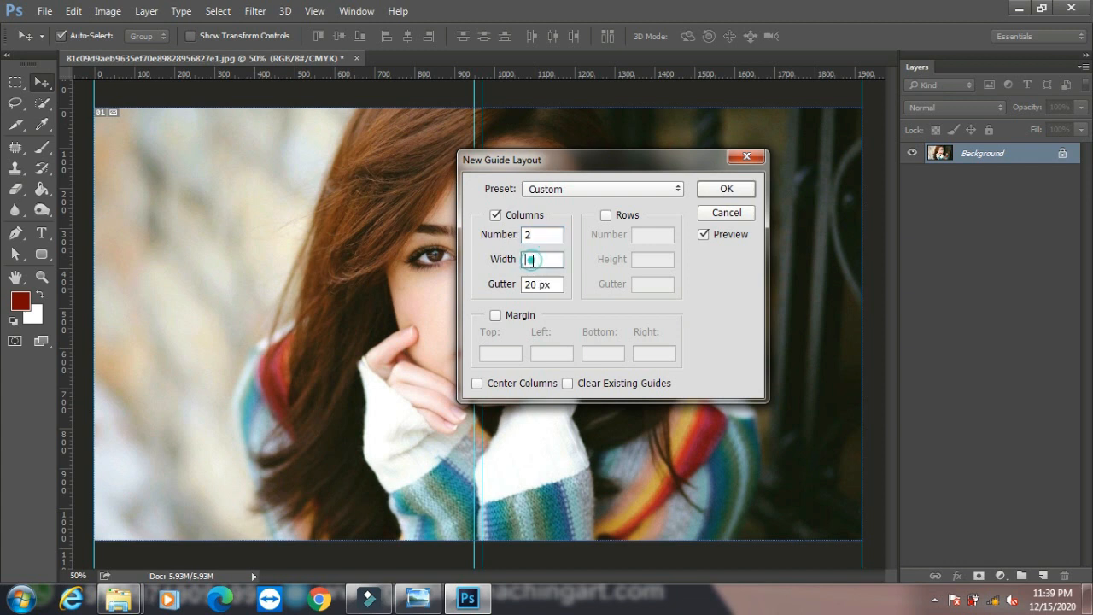
type("10")
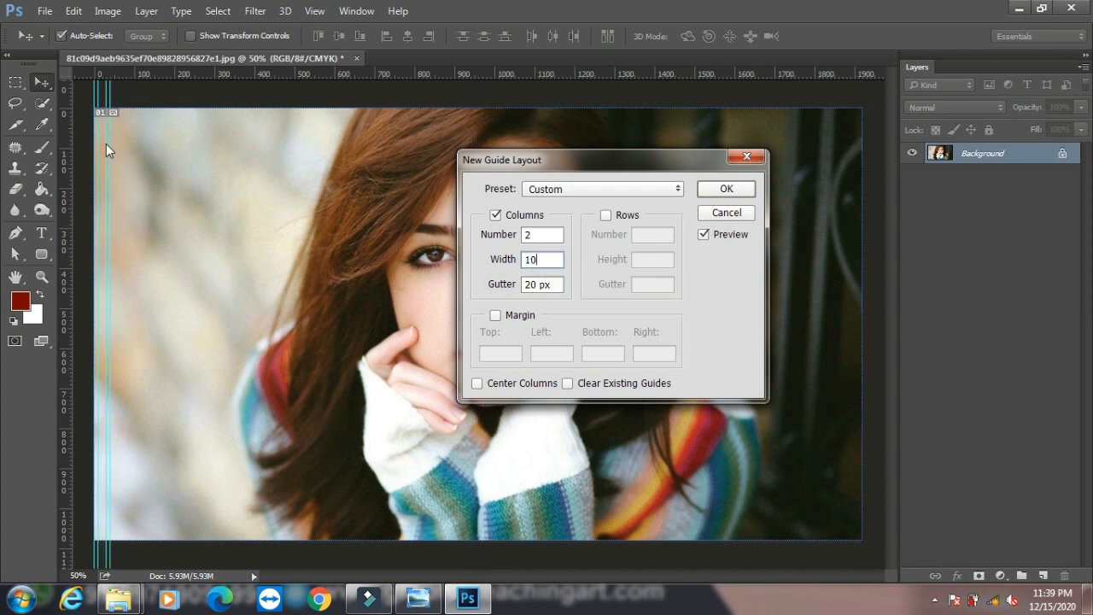
left_click(497, 315)
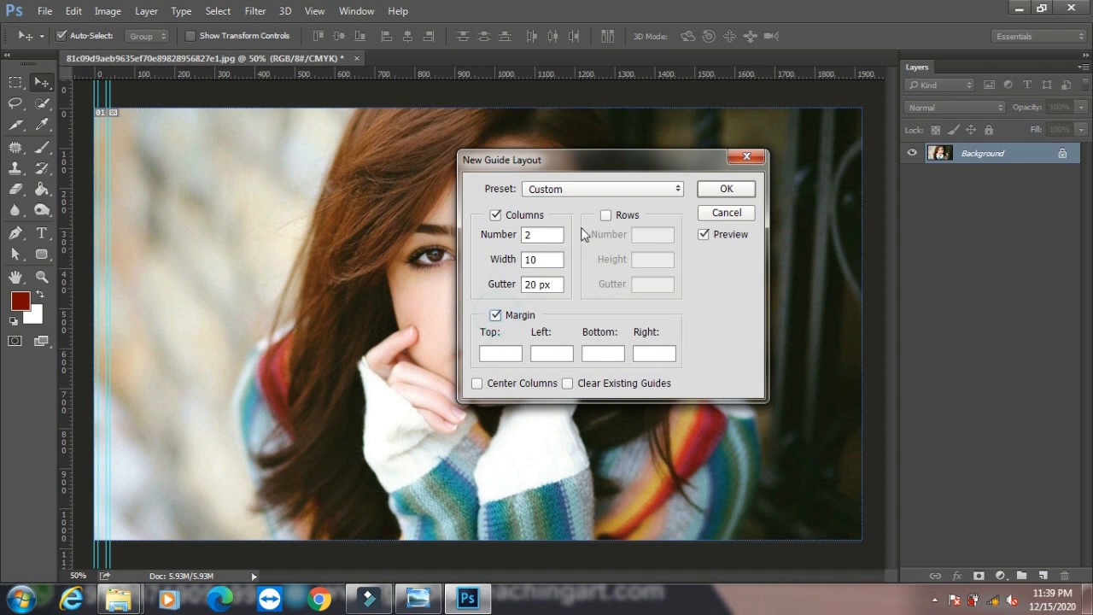
left_click(608, 215)
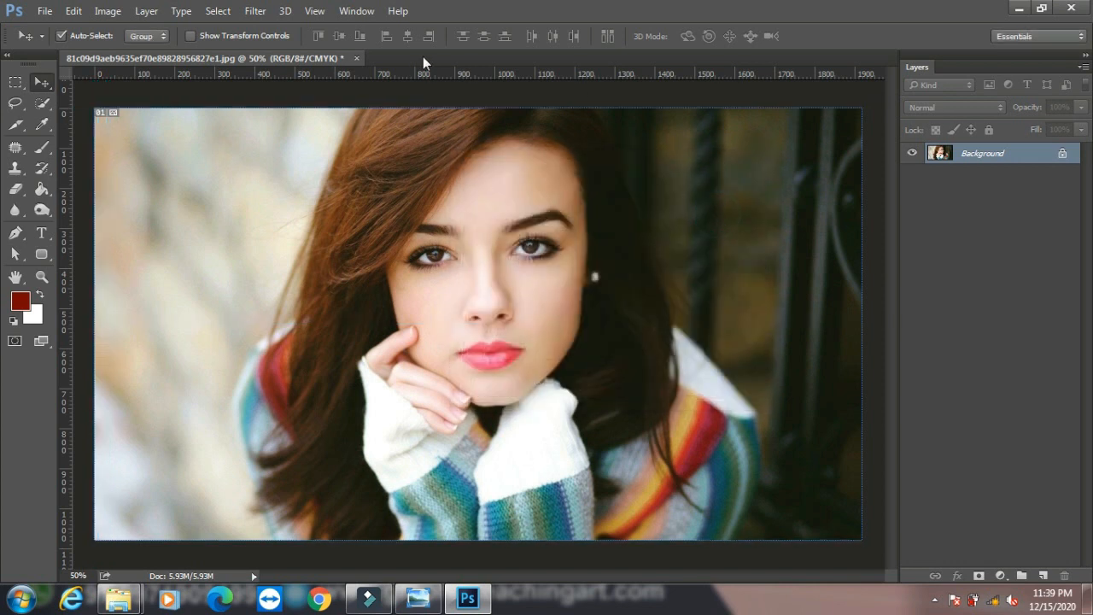
left_click(315, 10)
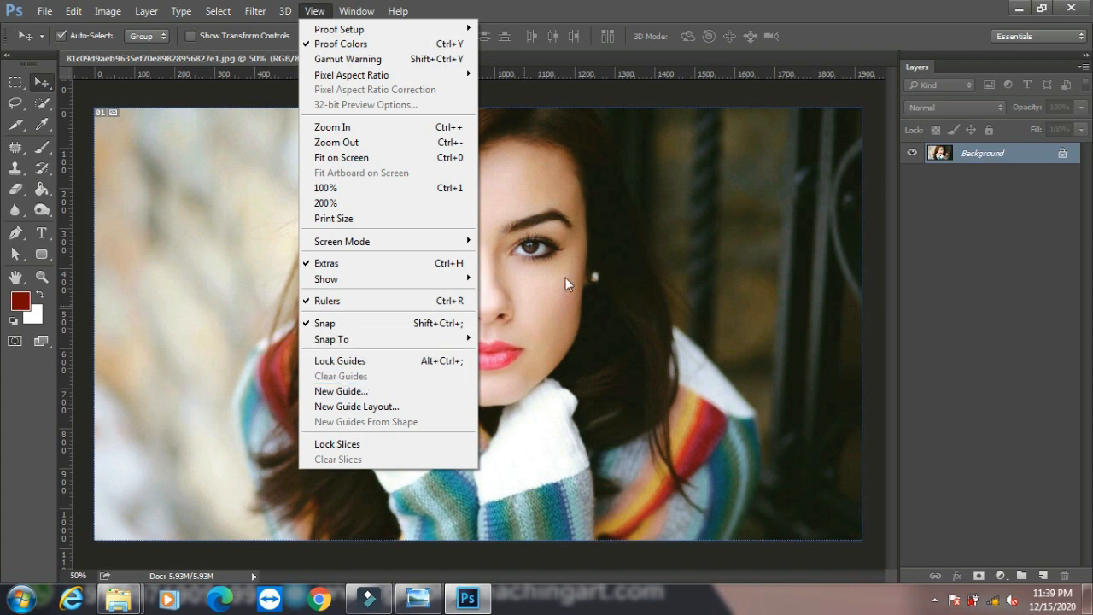
left_click(585, 83)
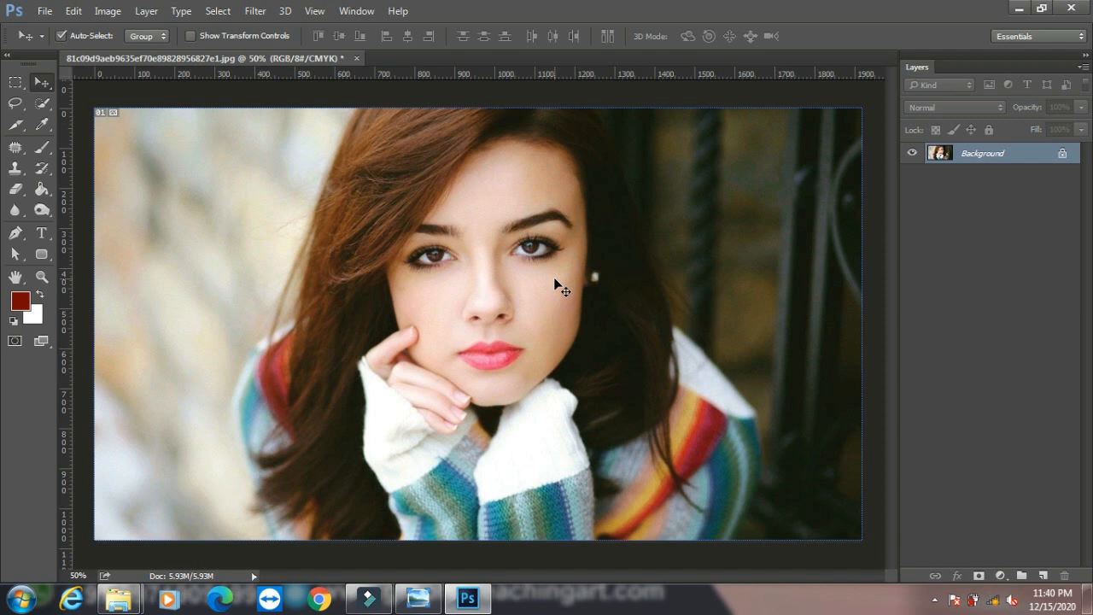
- Switch to Windows Photo Viewer to look at the keyboard and mouse picture, and return to Photoshop
left_click(20, 597)
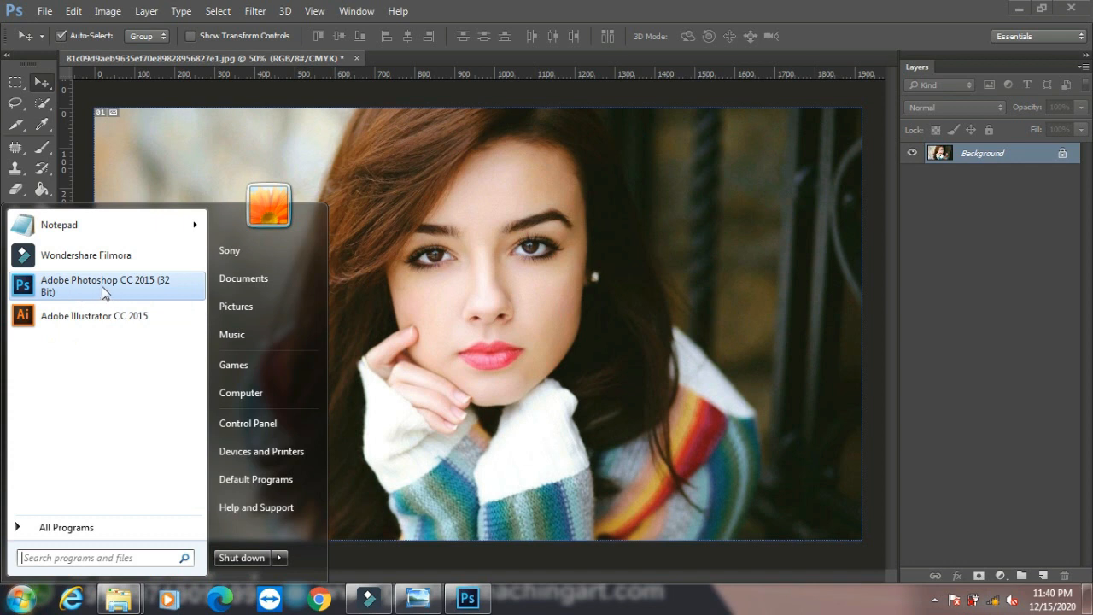
left_click(417, 598)
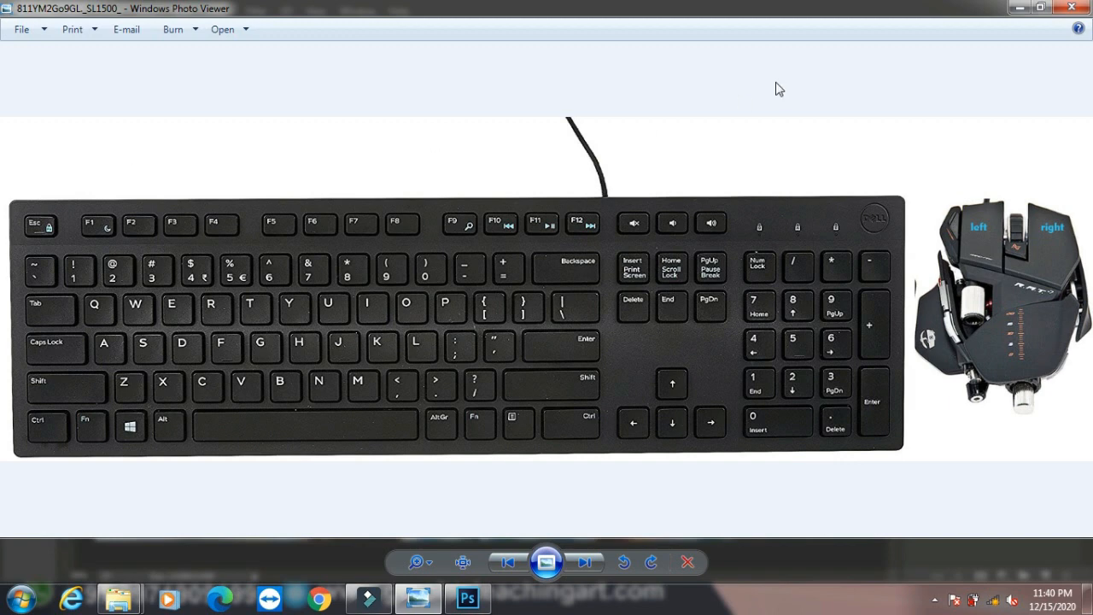
left_click(1016, 11)
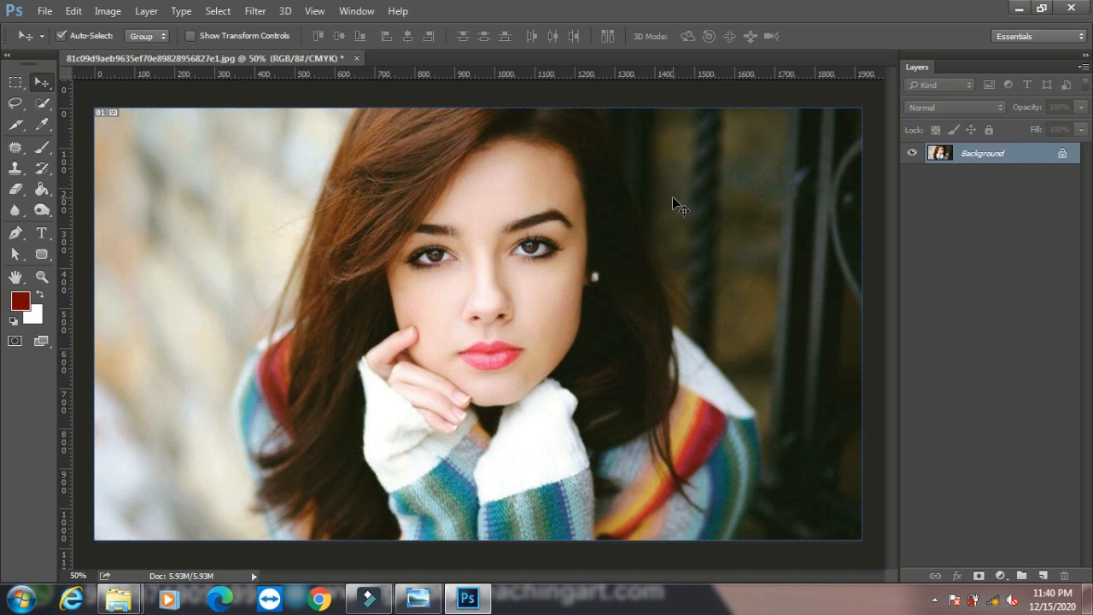
left_click(74, 10)
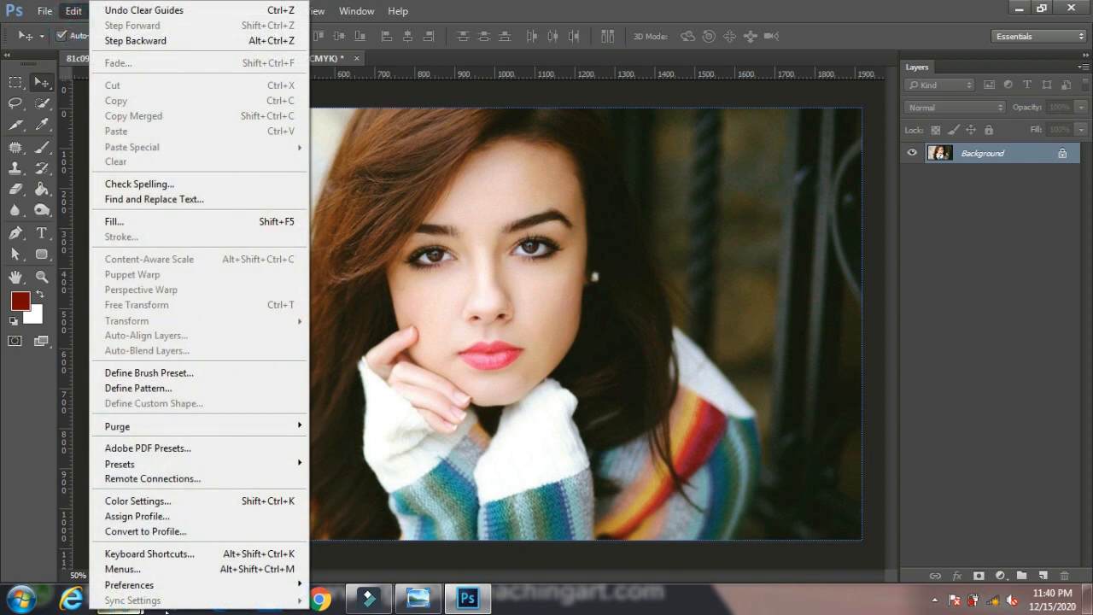
mouse_move(204, 595)
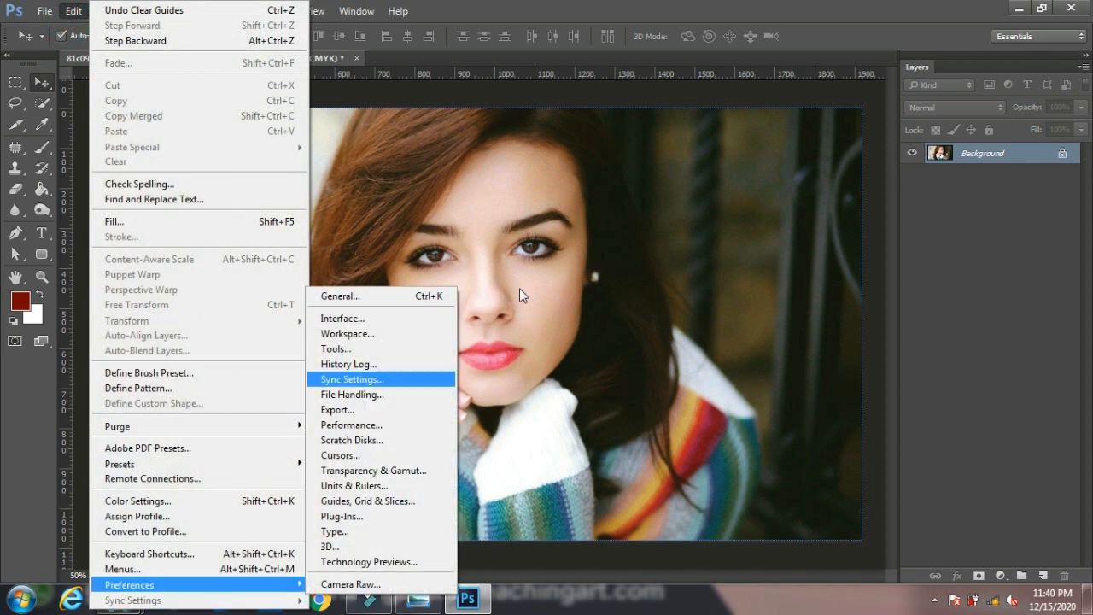
left_click(559, 95)
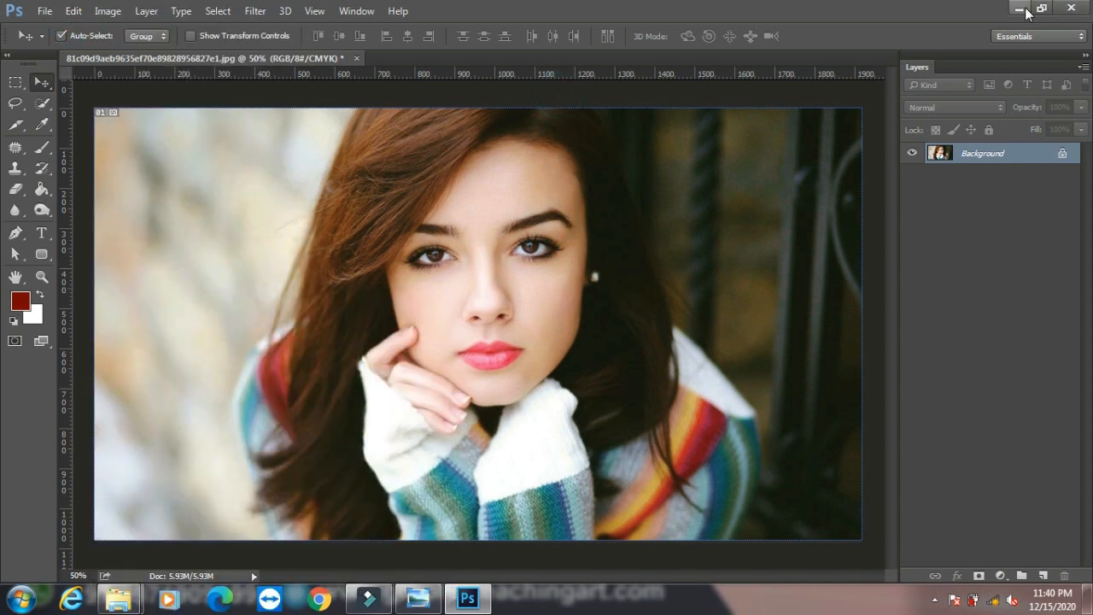